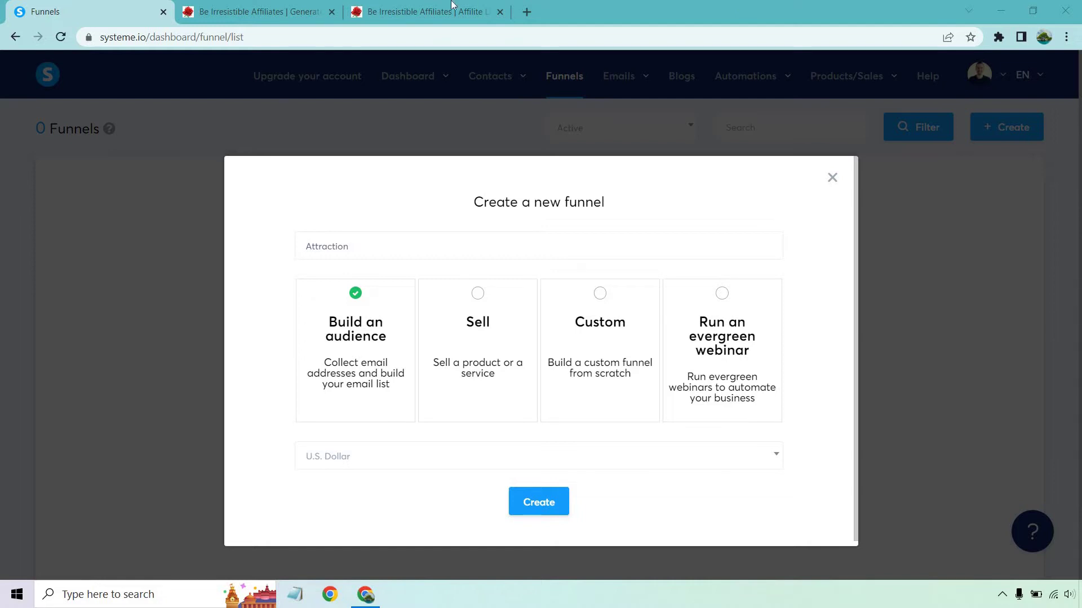
pyautogui.click(253, 11)
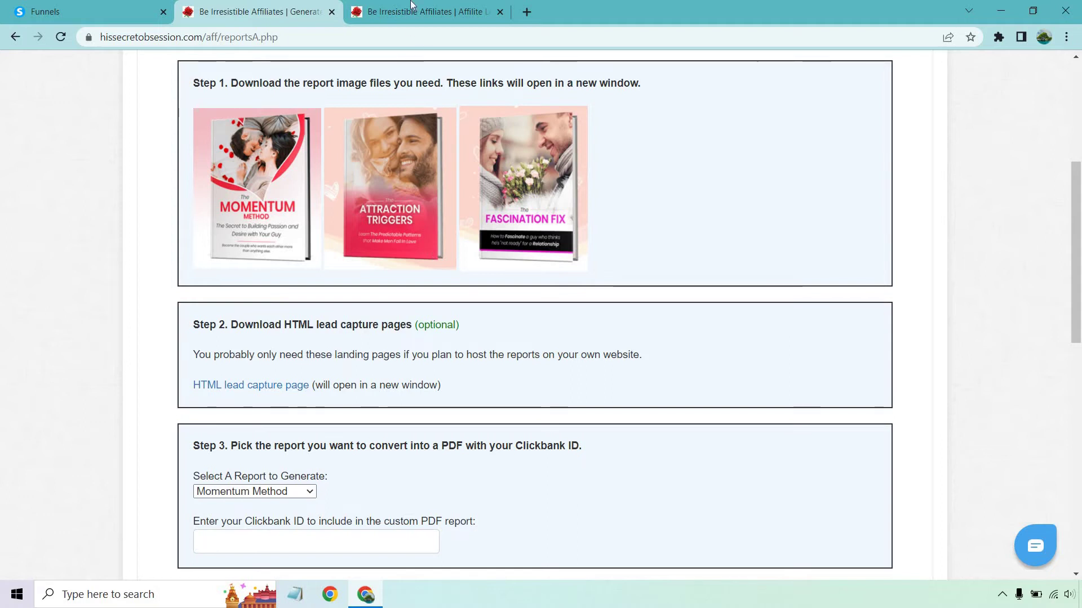
pyautogui.click(439, 12)
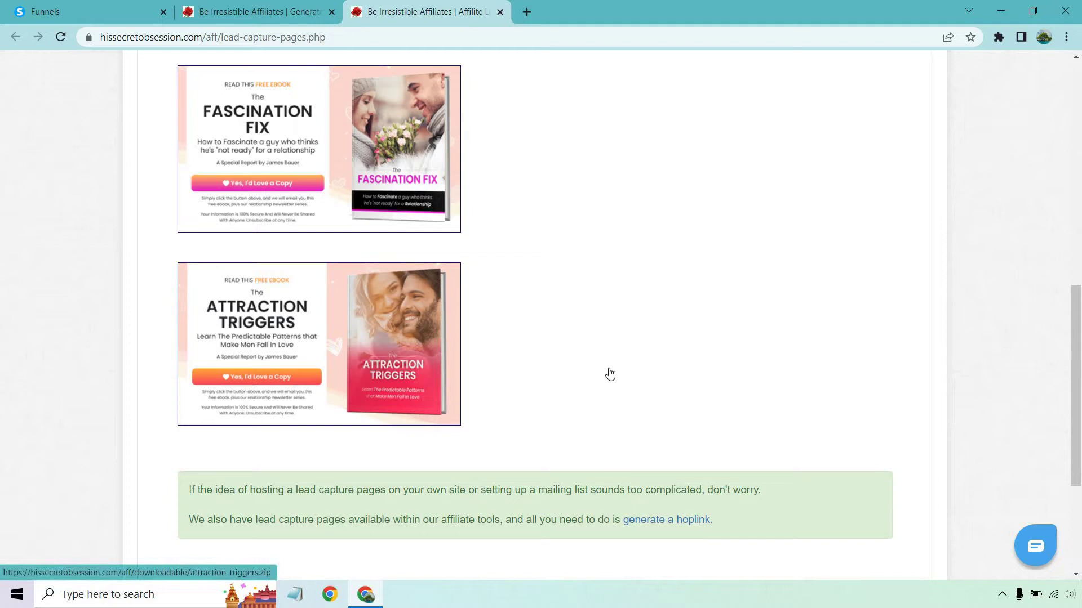
pyautogui.click(101, 6)
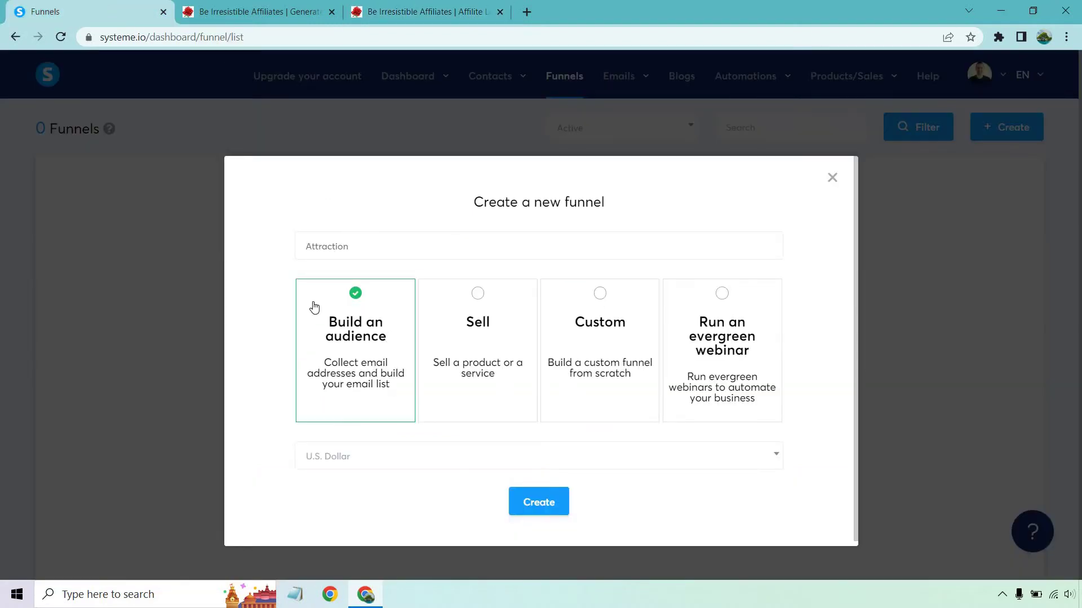
# Step: Create the Attraction funnel and browse the squeeze-page template gallery
pyautogui.click(527, 502)
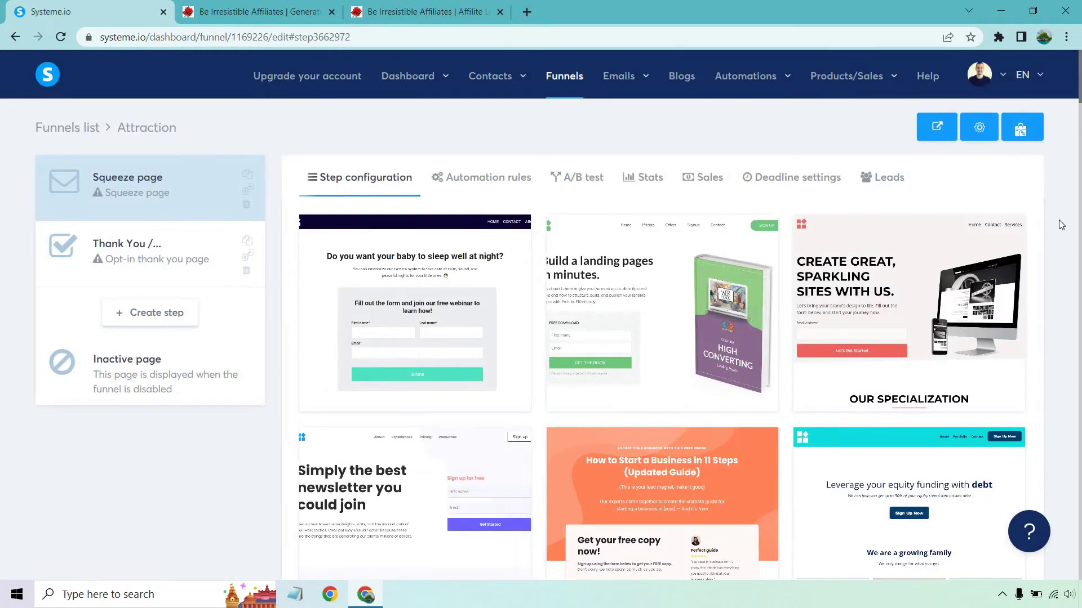
pyautogui.scroll(-15, 1061, 225)
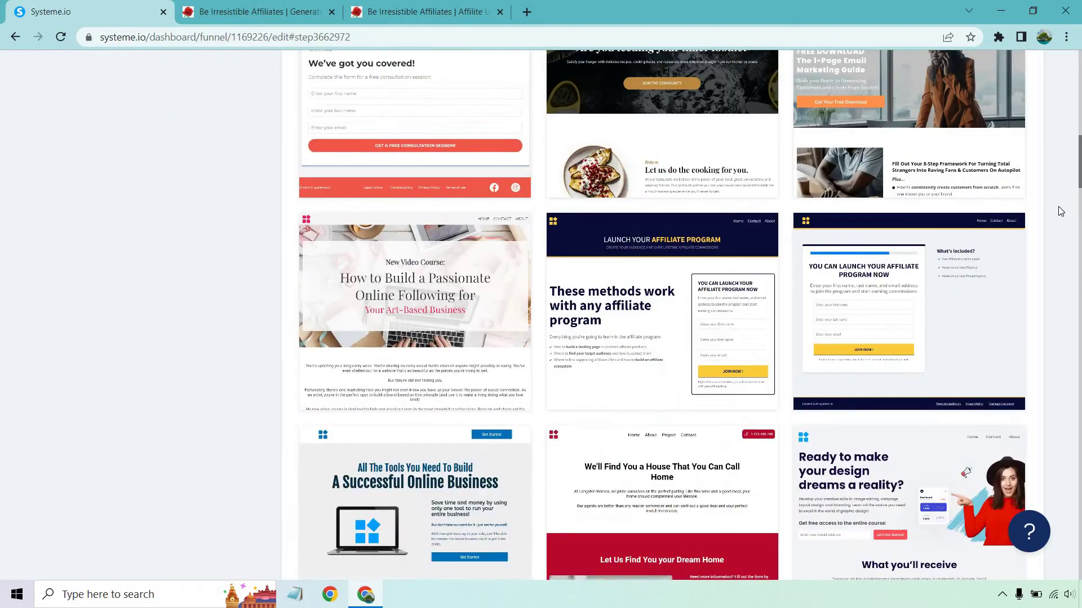
pyautogui.scroll(-10, 1061, 211)
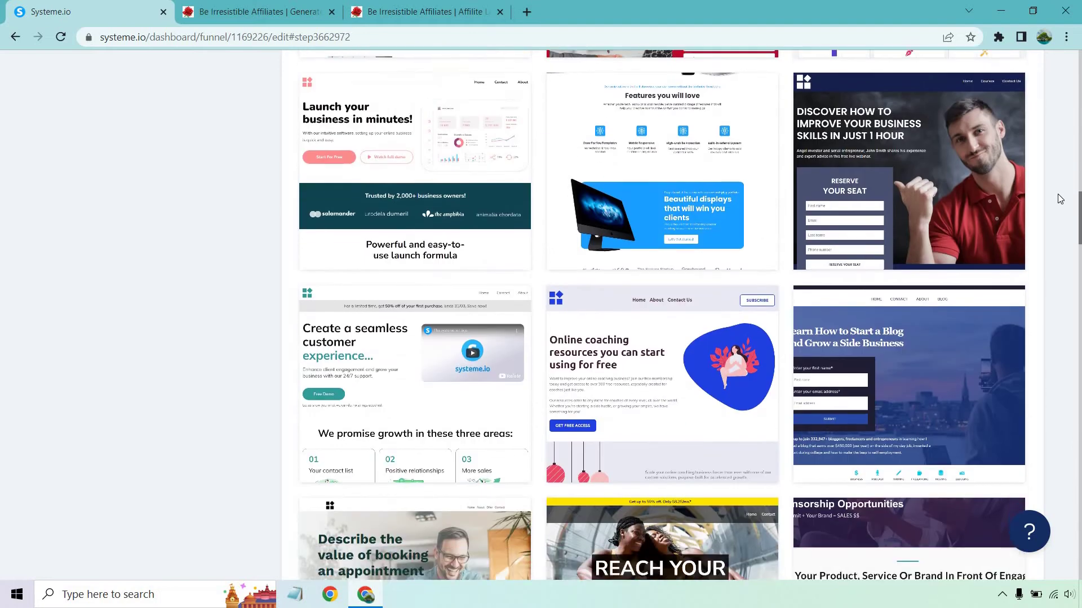
pyautogui.scroll(-10, 1059, 198)
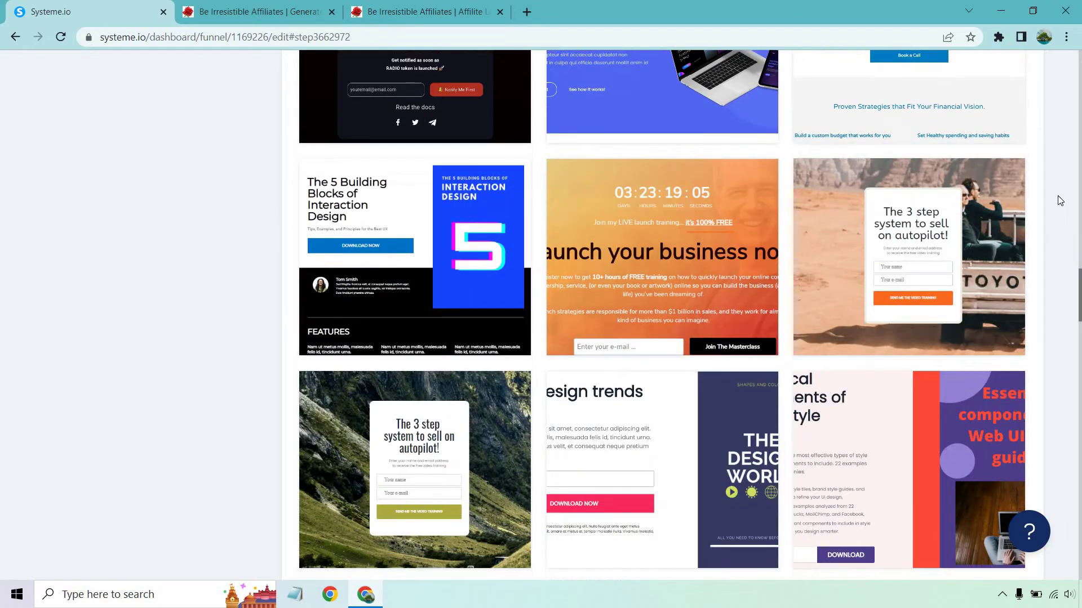
pyautogui.scroll(-2, 1059, 201)
pyautogui.moveTo(883, 141)
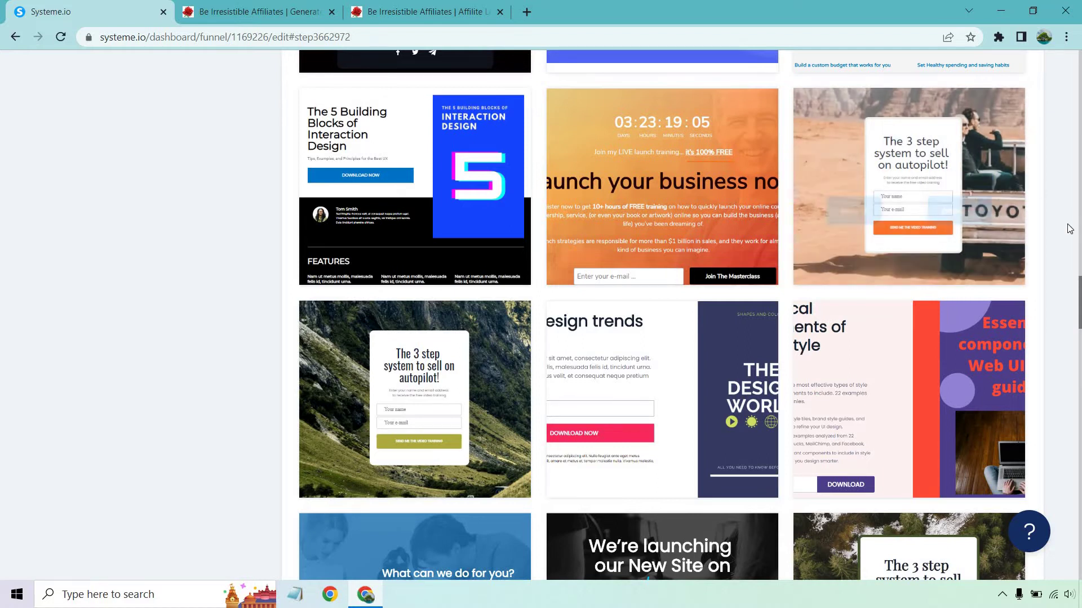
pyautogui.scroll(-5, 1055, 215)
pyautogui.scroll(-13, 1055, 213)
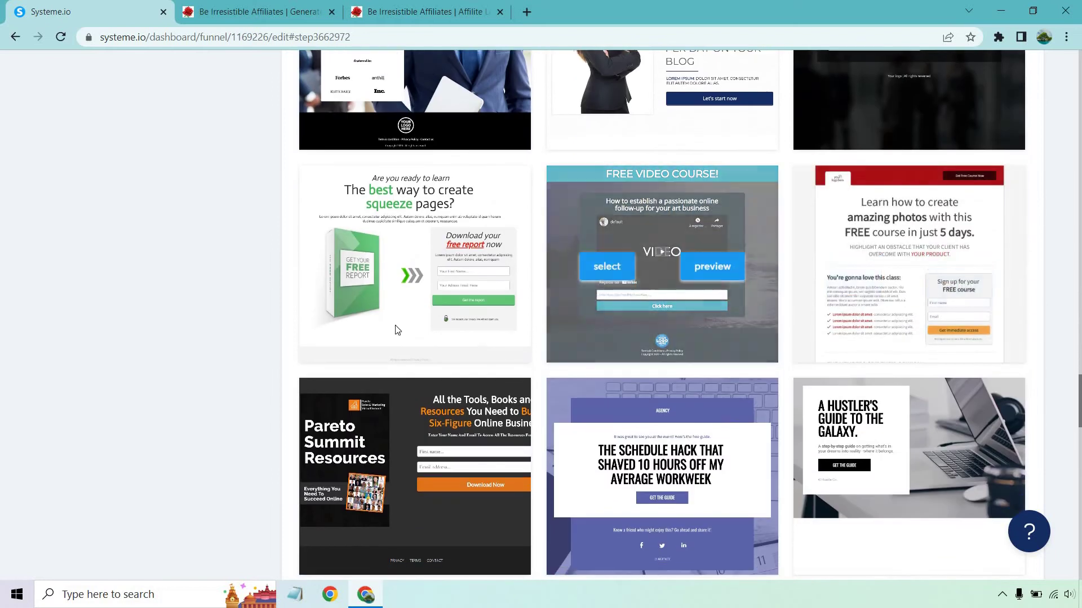
# Step: Preview the green 'best way to create squeeze pages' template and select it for the squeeze page
pyautogui.moveTo(374, 209)
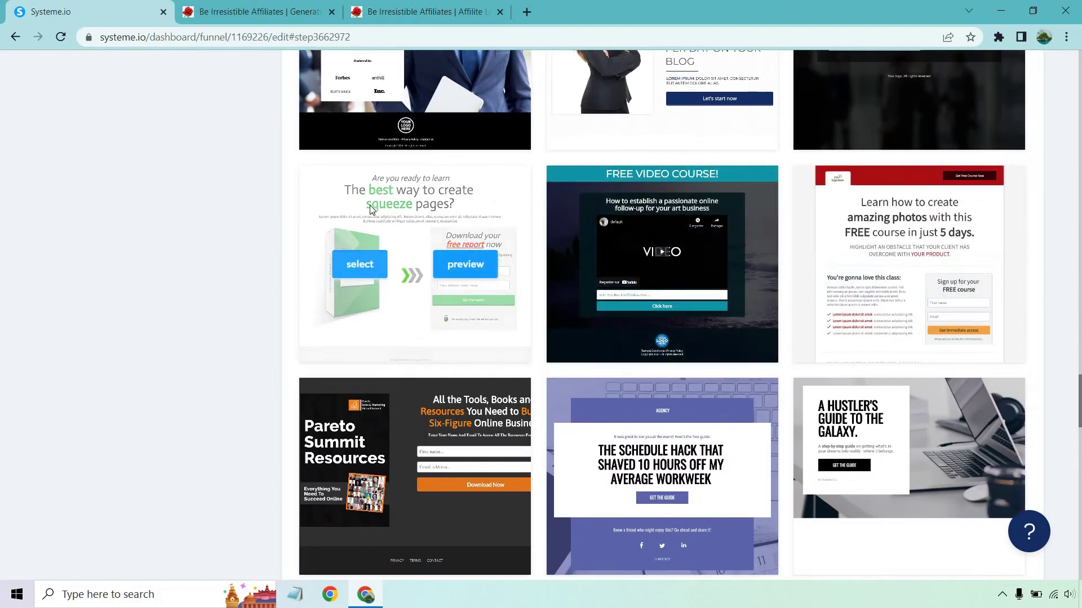
pyautogui.click(455, 271)
pyautogui.scroll(-4, 456, 277)
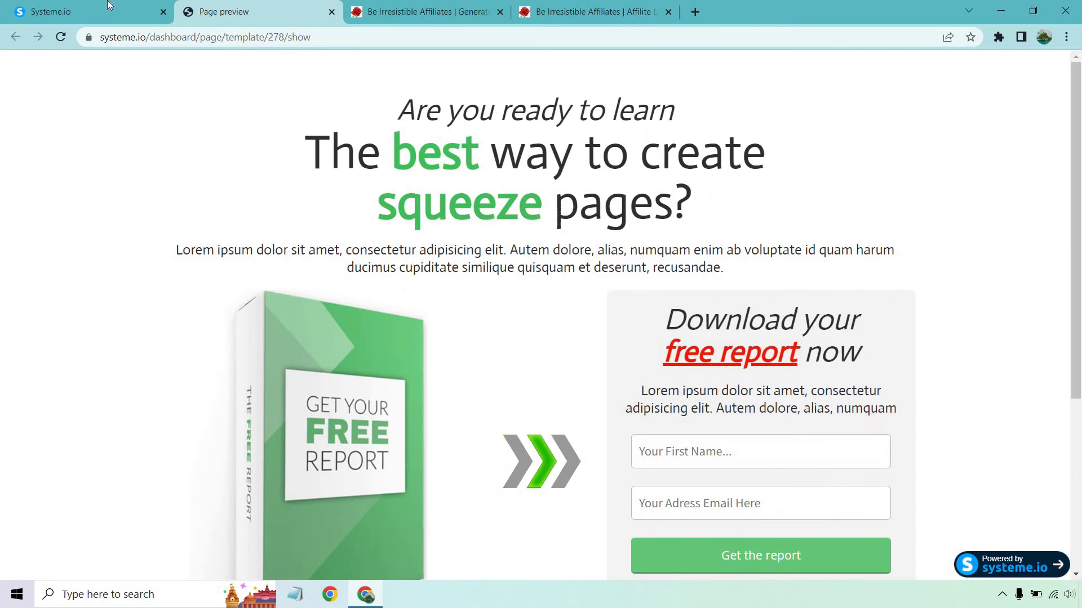
pyautogui.click(331, 11)
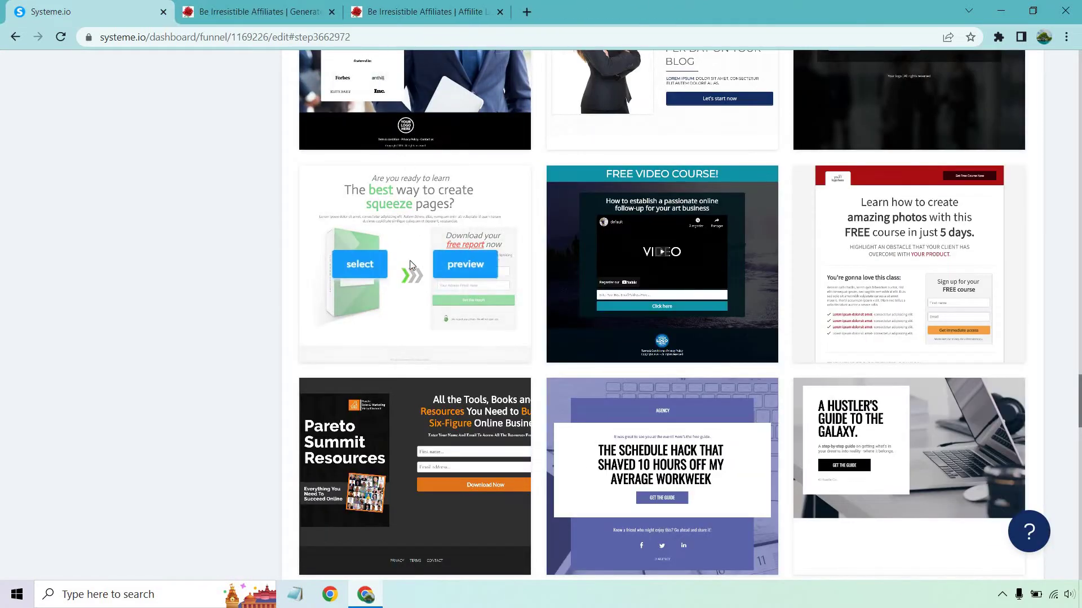
pyautogui.click(369, 266)
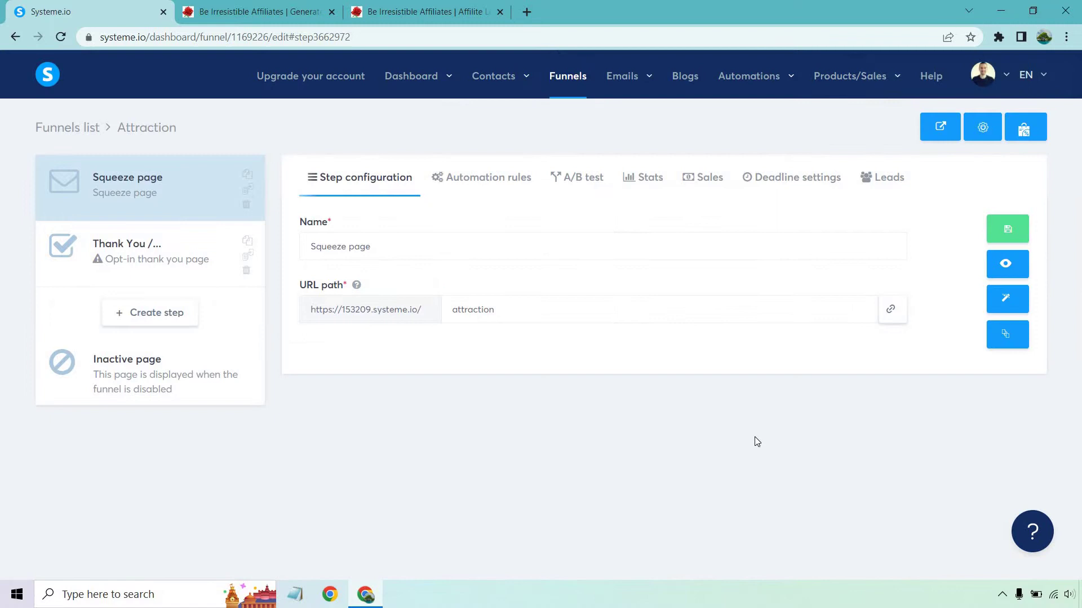
# Step: Open the Squeeze page step in the editor, showing the 'The best way to create squeeze pages?' template
pyautogui.click(1005, 299)
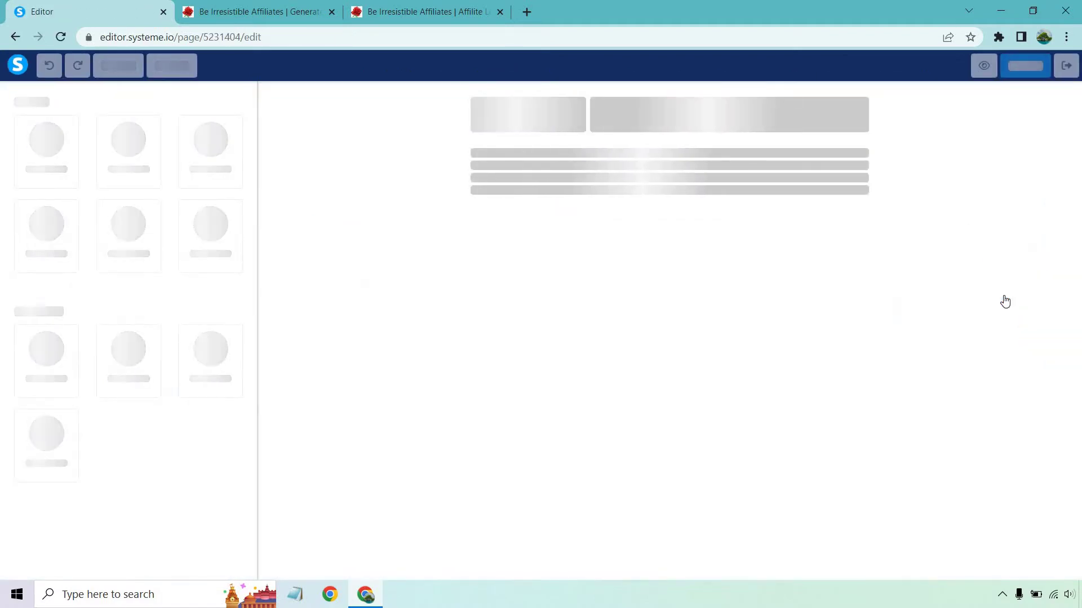
pyautogui.scroll(-3, 1053, 201)
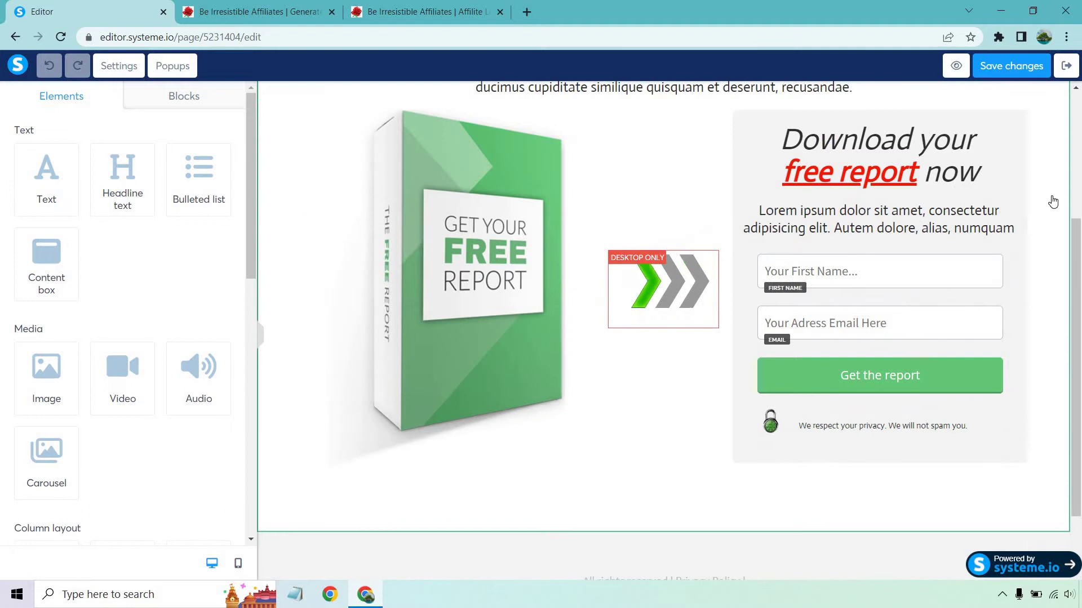
pyautogui.scroll(4, 1053, 201)
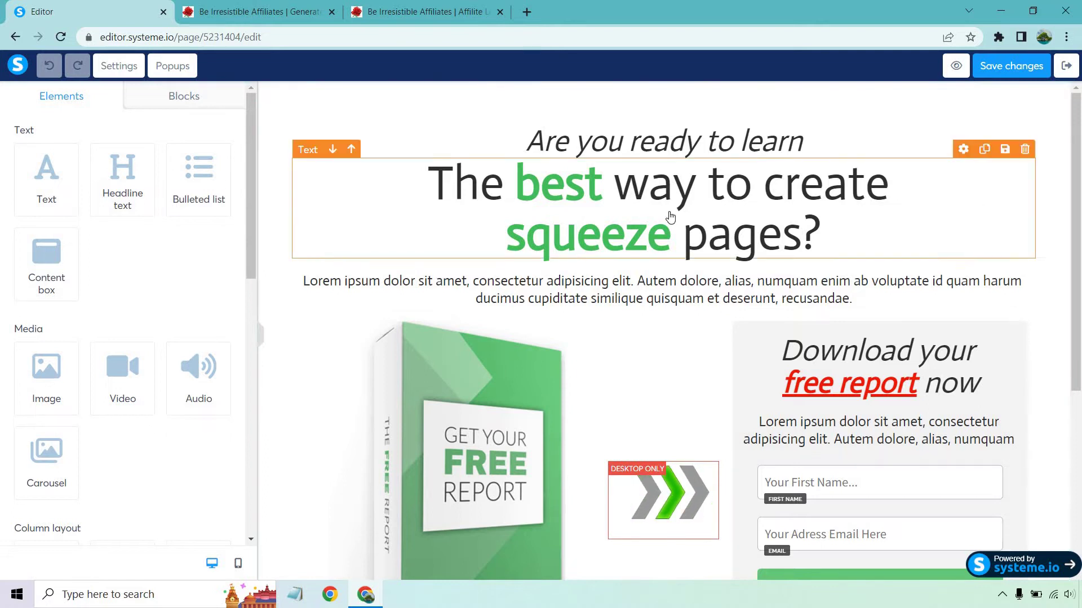
# Step: Replace the green report box image with the Attraction Triggers ebook cover from the affiliate tab
pyautogui.scroll(-3, 619, 254)
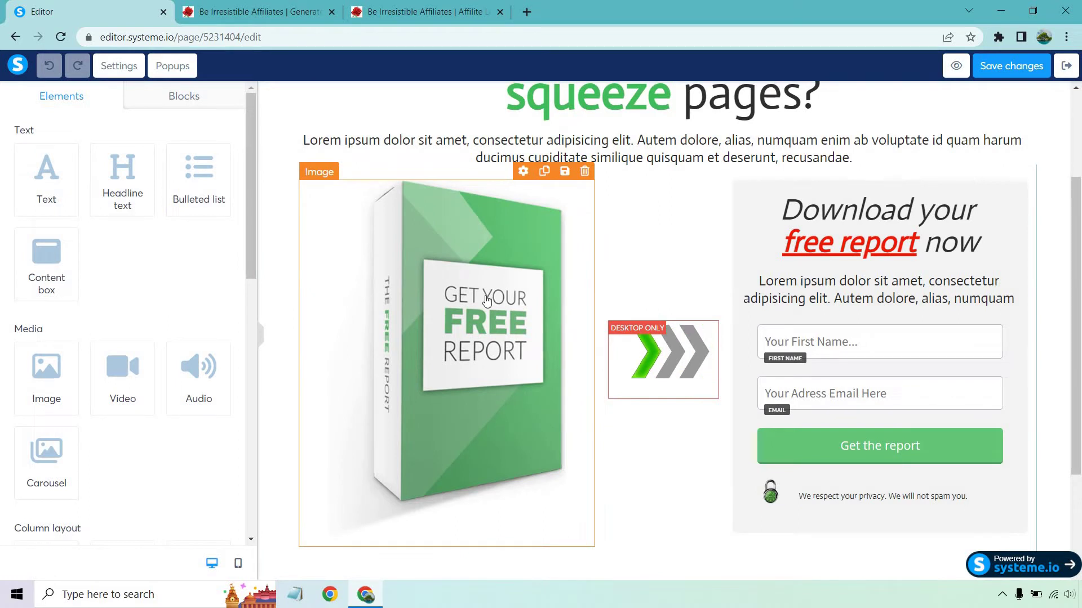
pyautogui.click(486, 298)
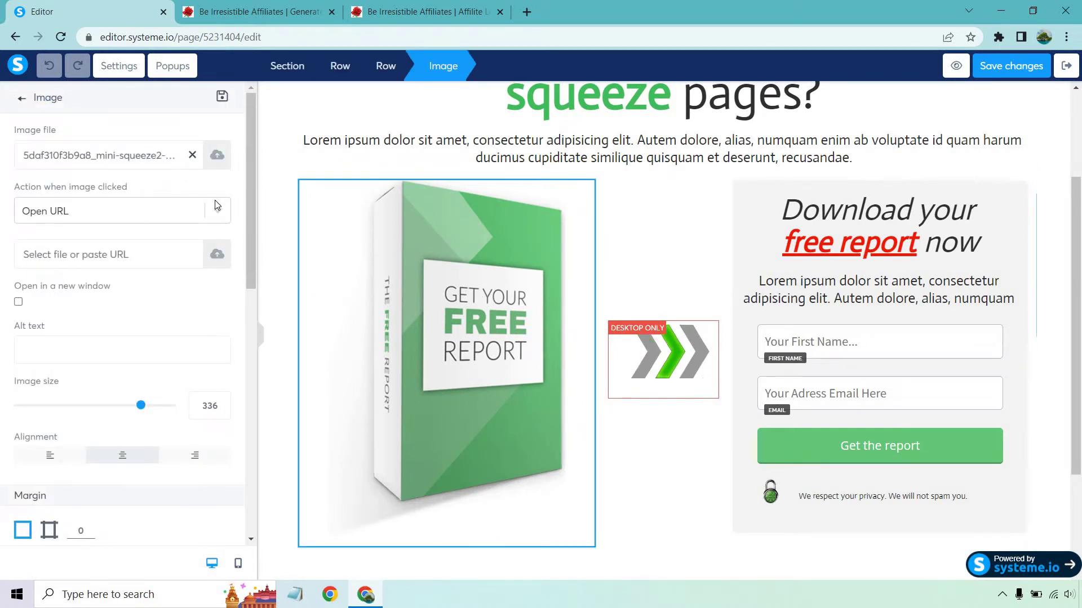
pyautogui.click(215, 157)
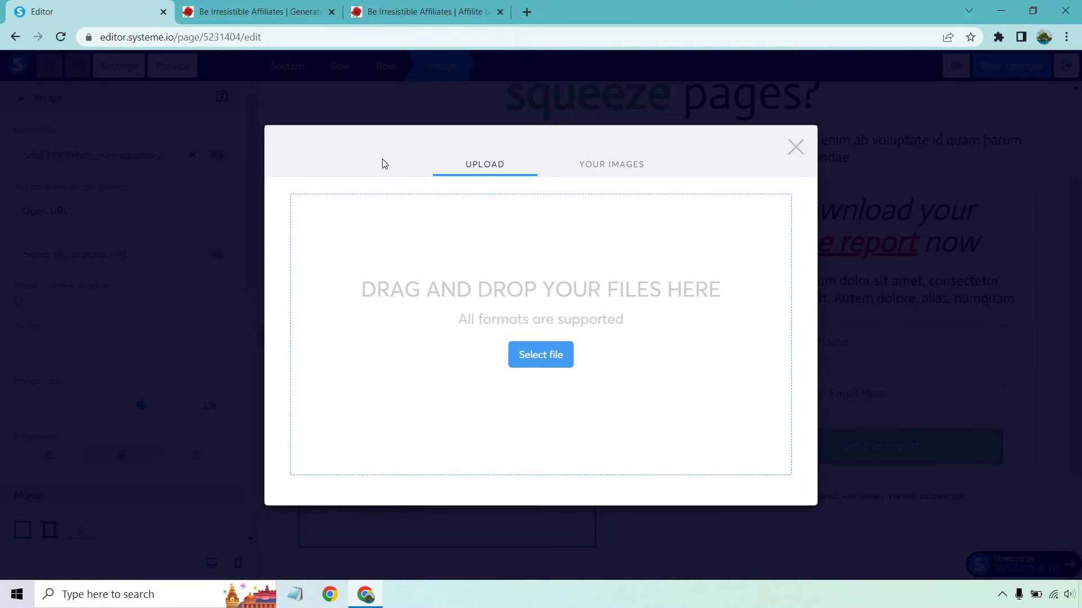
pyautogui.click(256, 12)
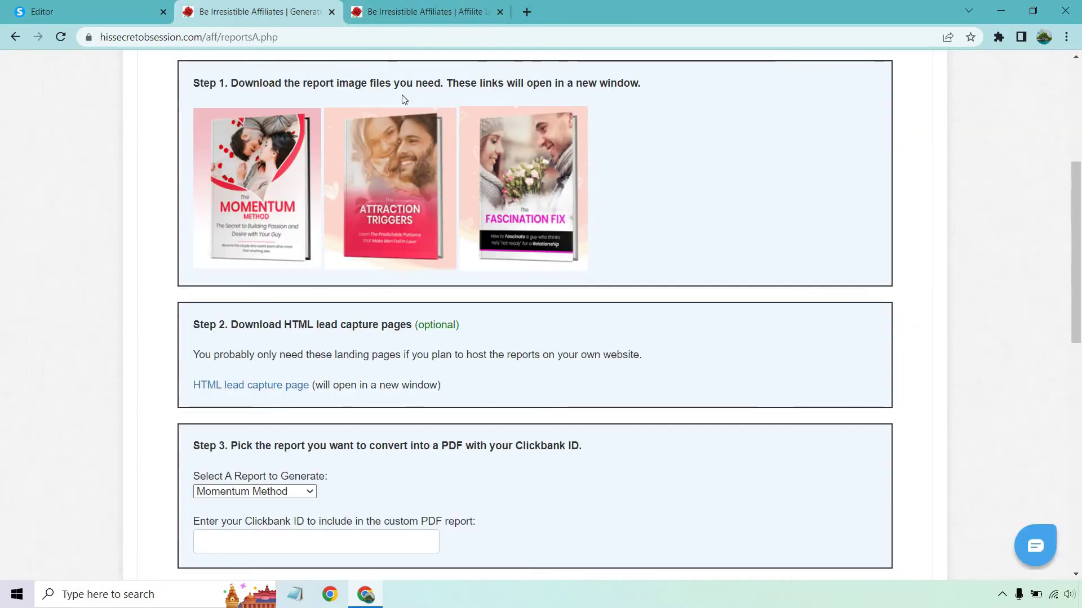
pyautogui.click(414, 11)
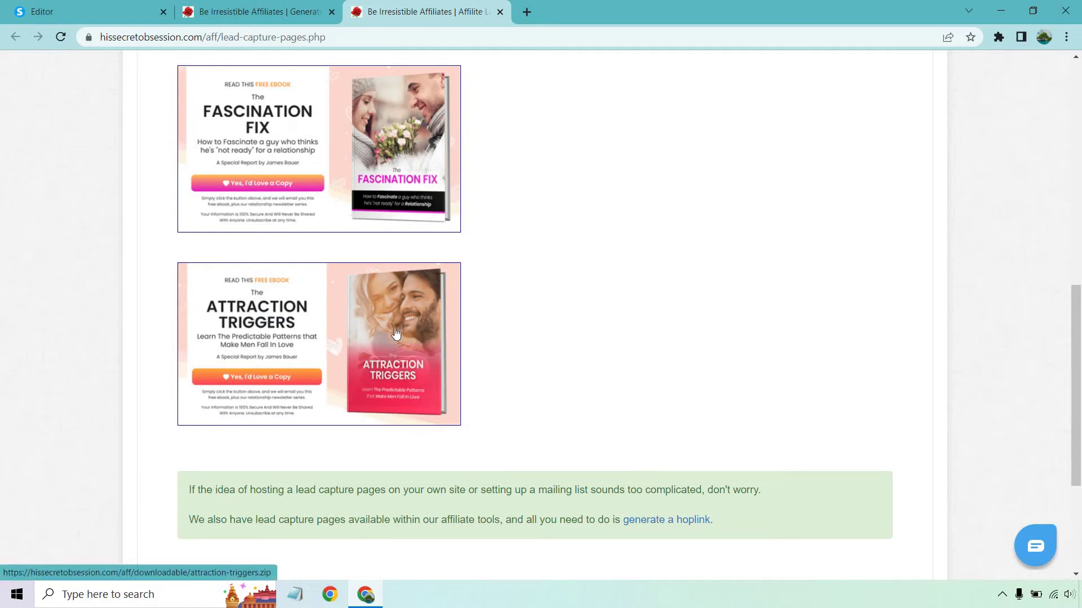
pyautogui.hotkey('ctrl', '1')
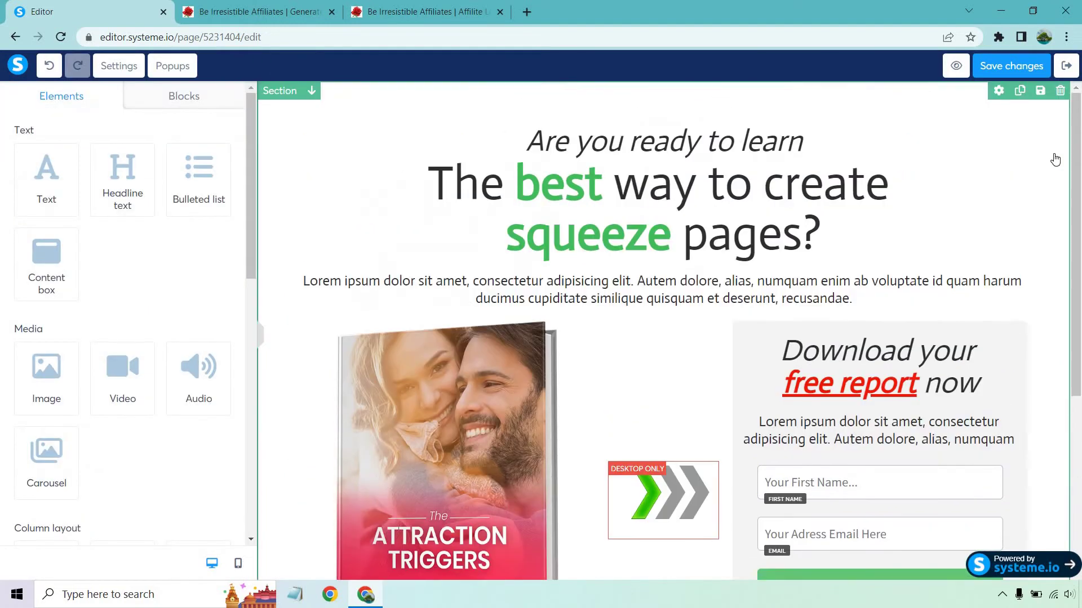
pyautogui.scroll(-1, 1055, 160)
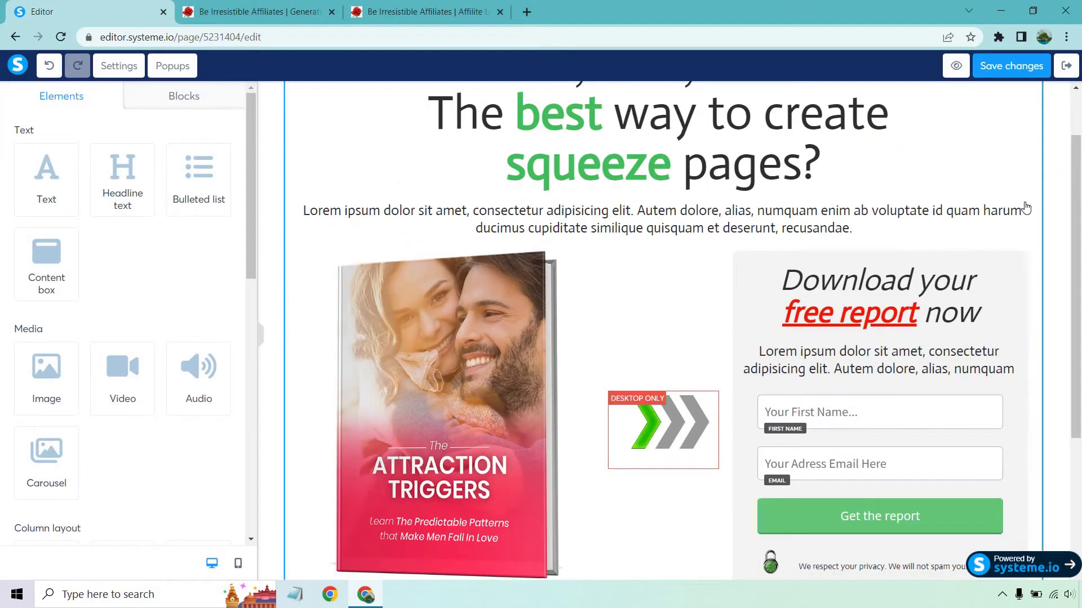
pyautogui.scroll(1, 991, 214)
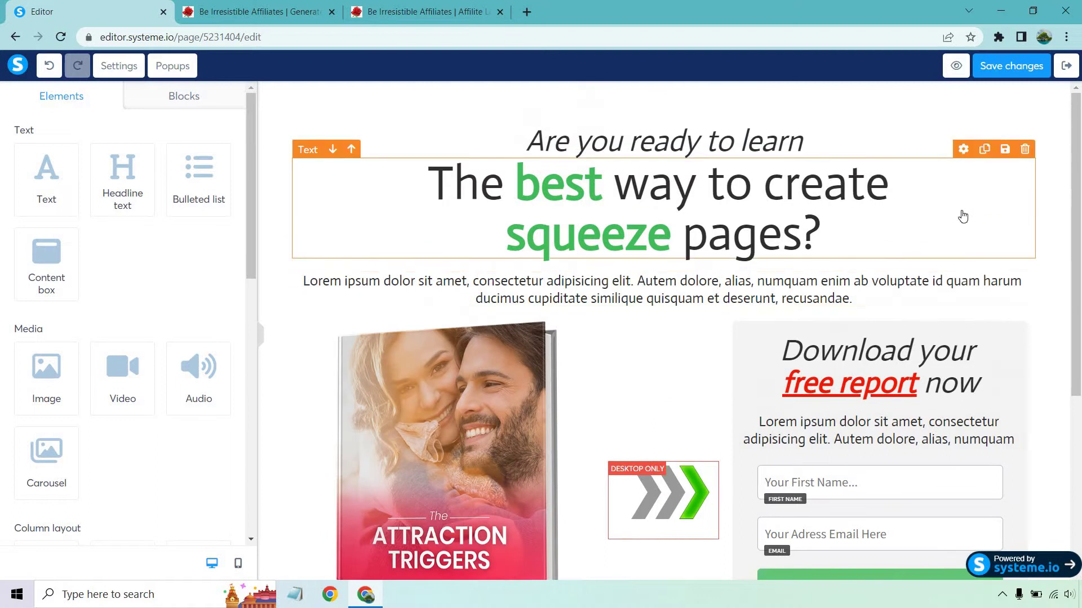
# Step: Change the 'Are you ready to learn' line above the headline to 'Read This Free eBook'
pyautogui.click(445, 11)
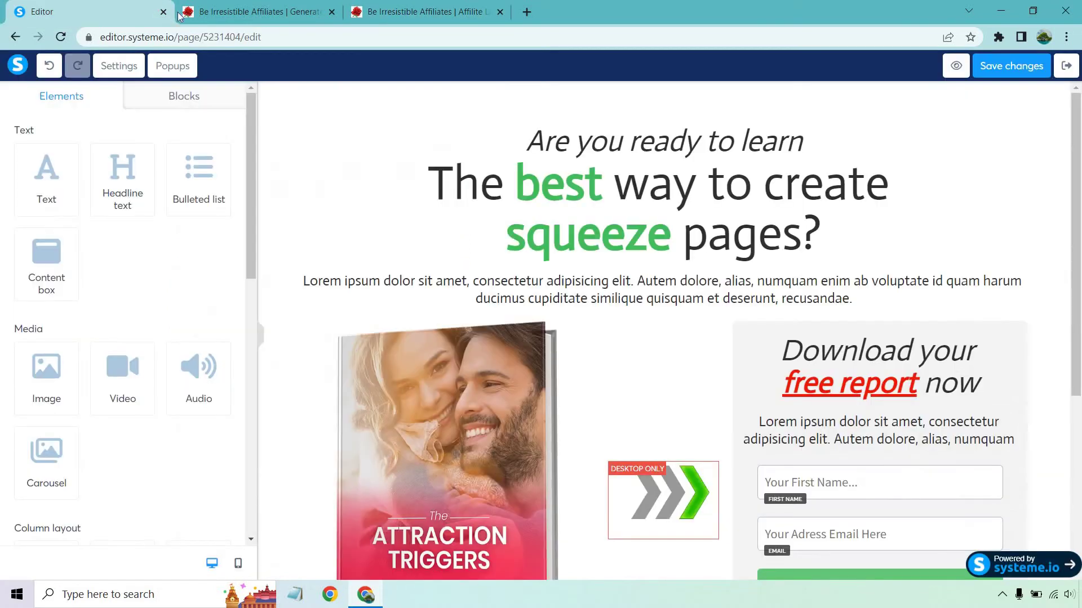
pyautogui.click(90, 11)
pyautogui.doubleClick(684, 138)
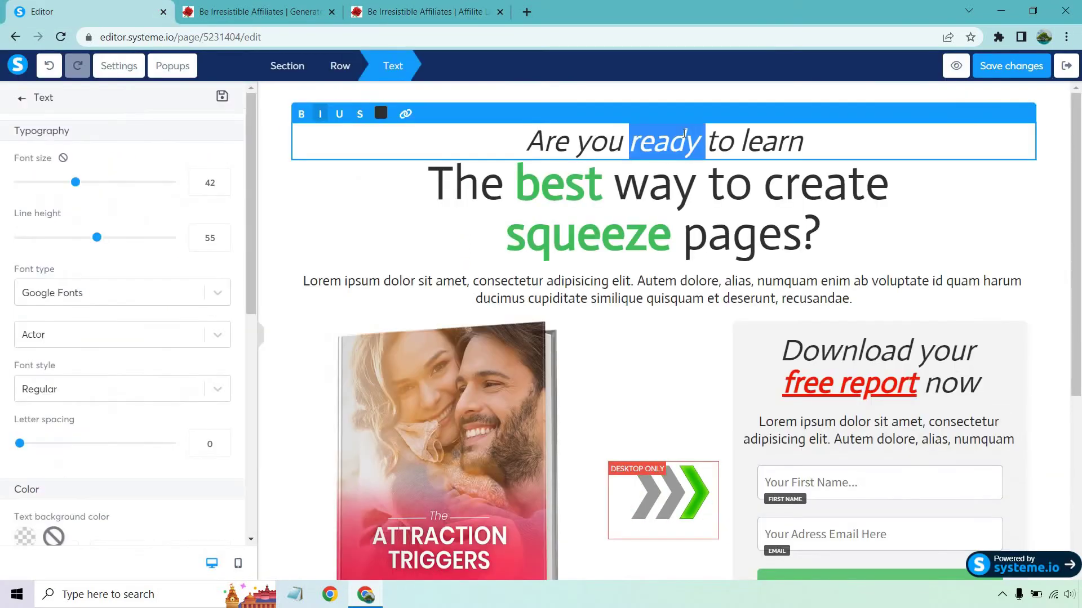
pyautogui.hotkey('ctrl', 'a')
pyautogui.write('Rea')
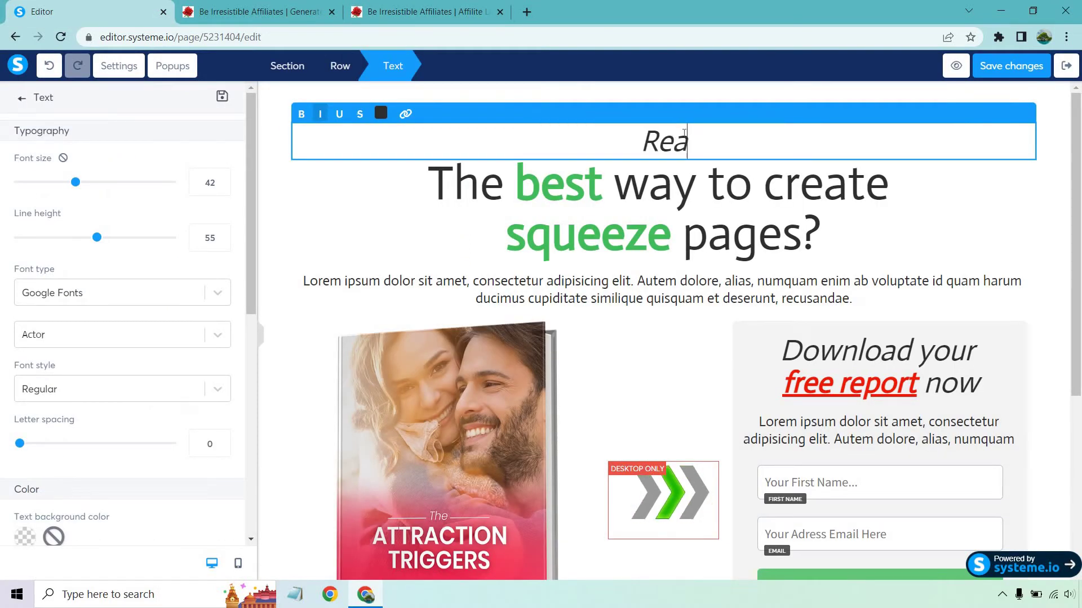
pyautogui.write('d This Free eBook')
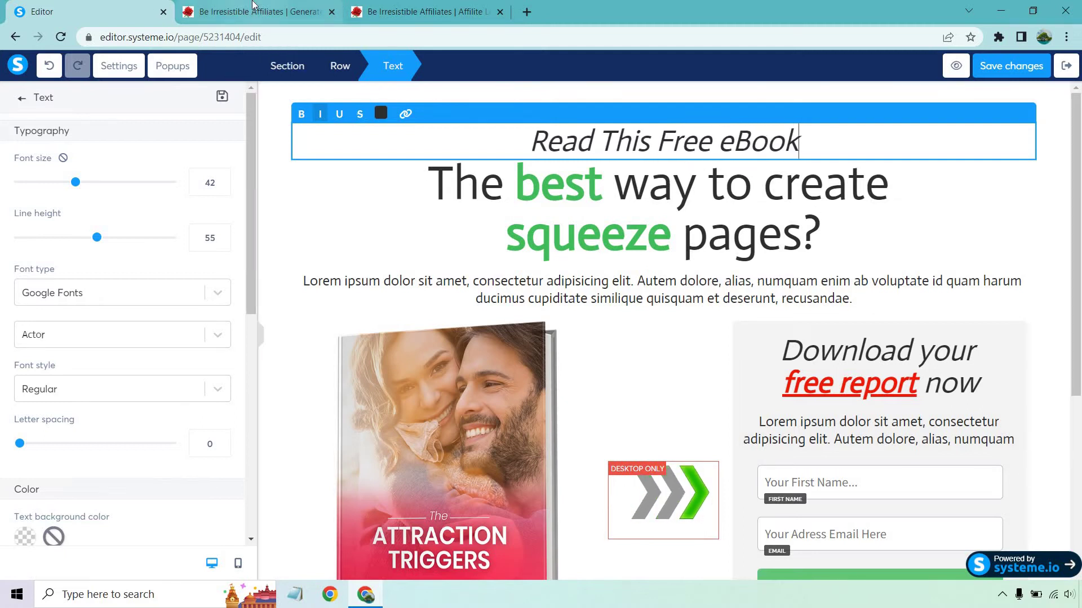
# Step: Rewrite the headline with 'Discover' and 'Predictable', checking the affiliate lead-capture page as reference
pyautogui.click(236, 11)
pyautogui.click(438, 5)
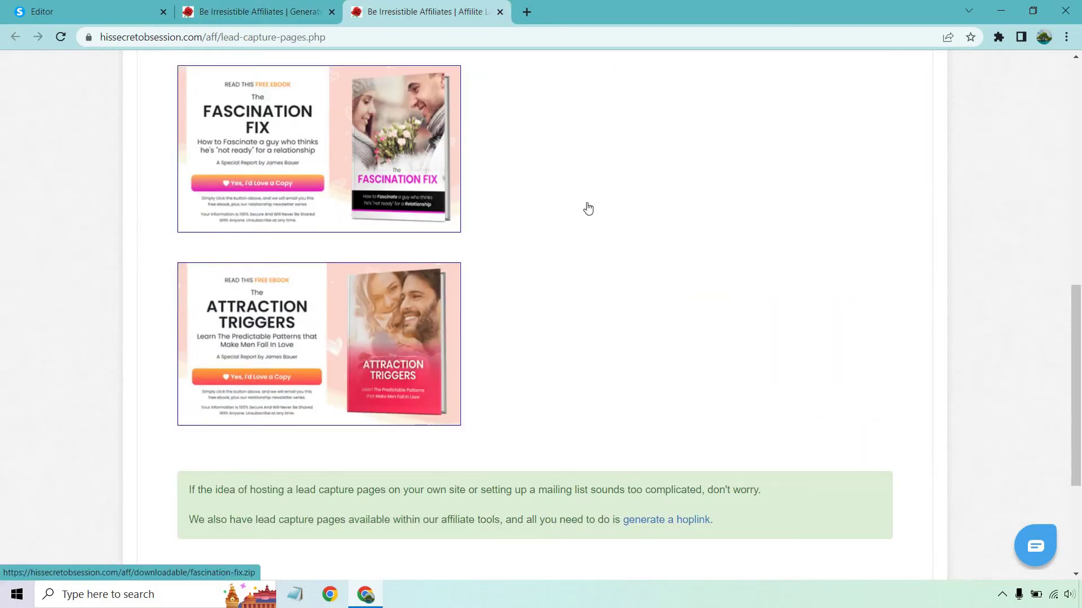
pyautogui.click(153, 8)
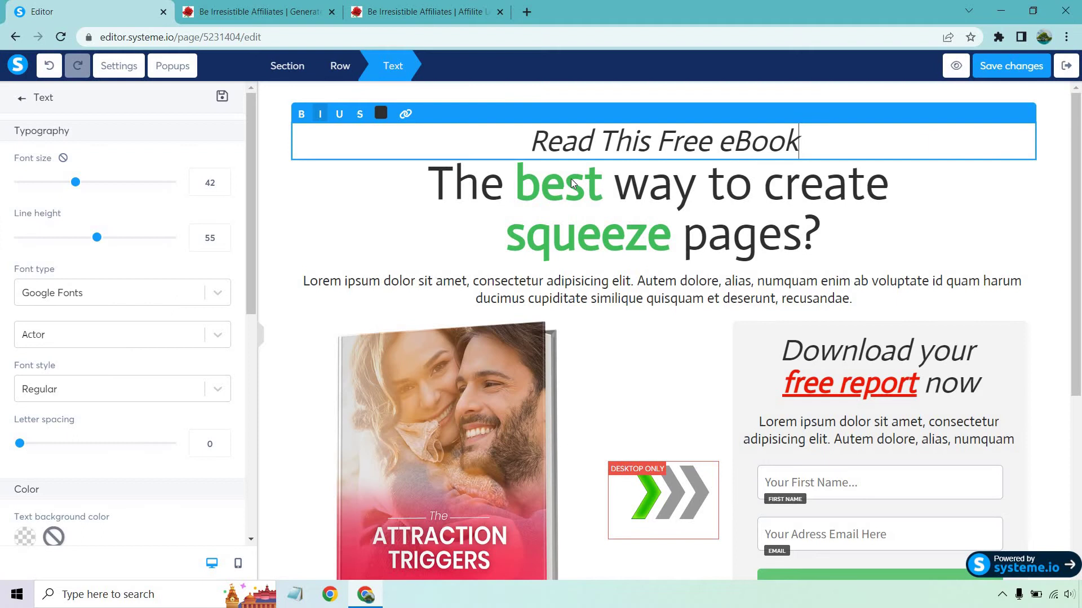
pyautogui.click(462, 180)
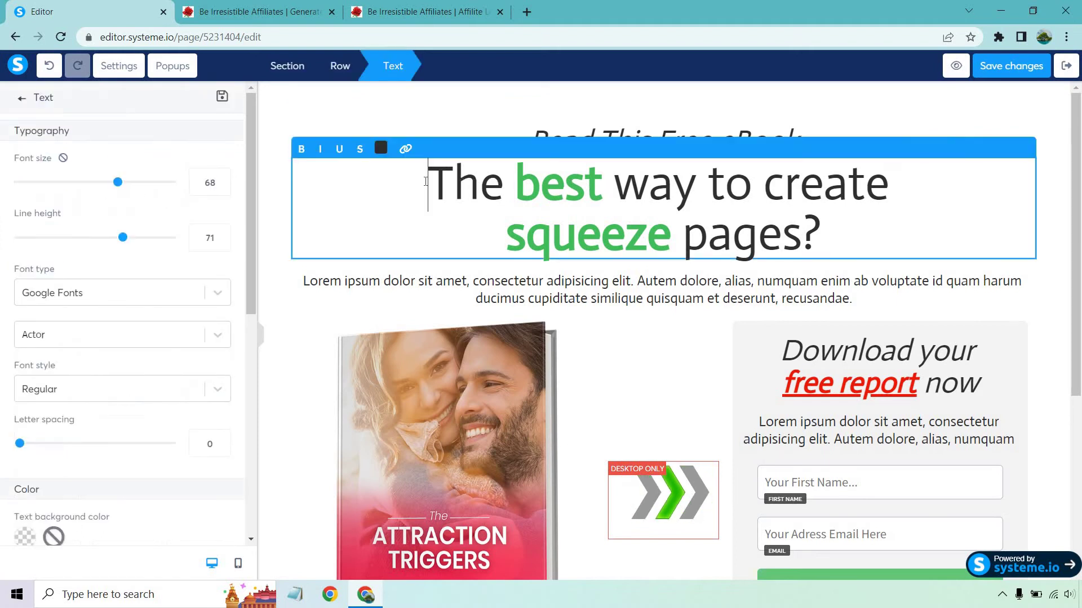
pyautogui.write('Discover')
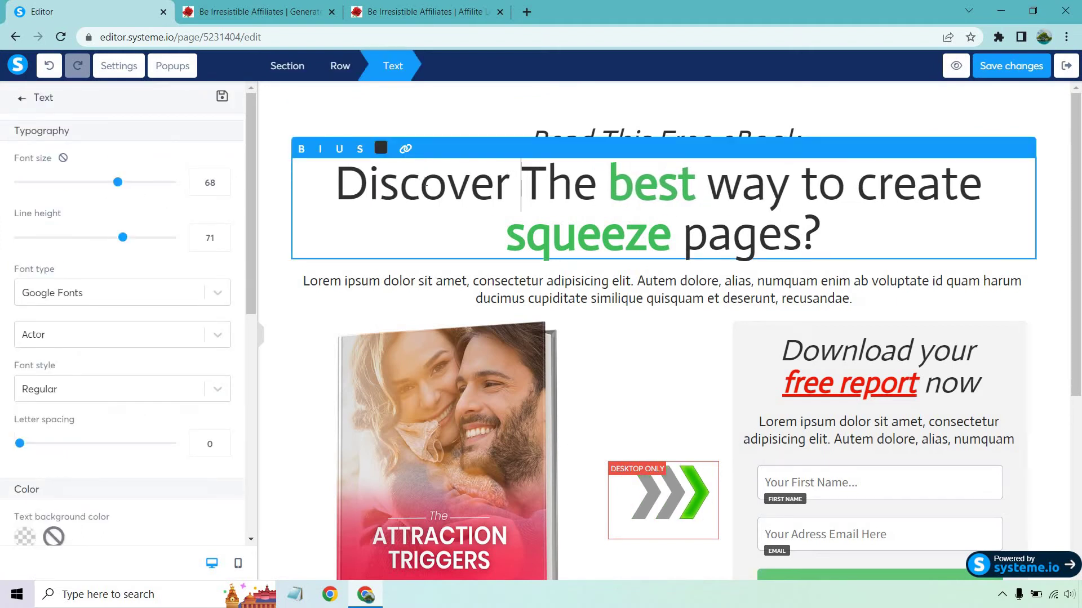
pyautogui.doubleClick(653, 185)
pyautogui.write('Predictabl')
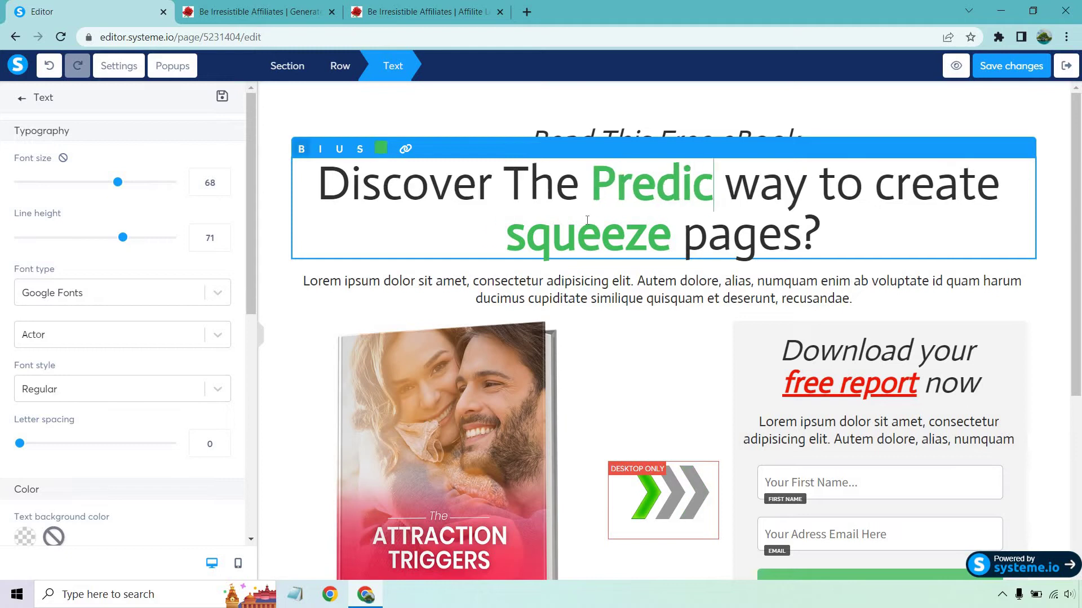
pyautogui.write('e')
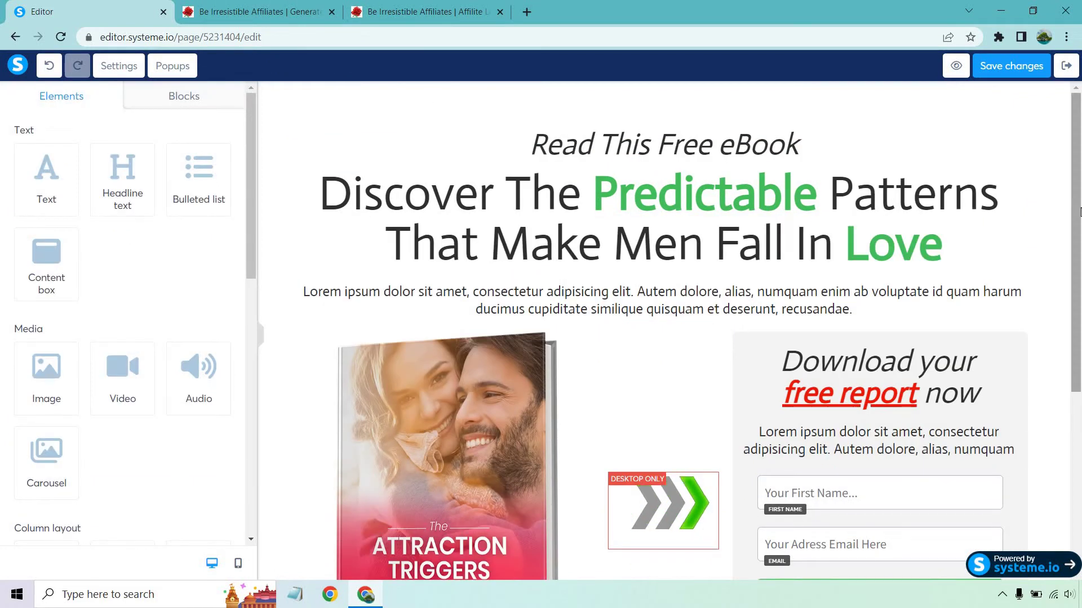
pyautogui.click(383, 11)
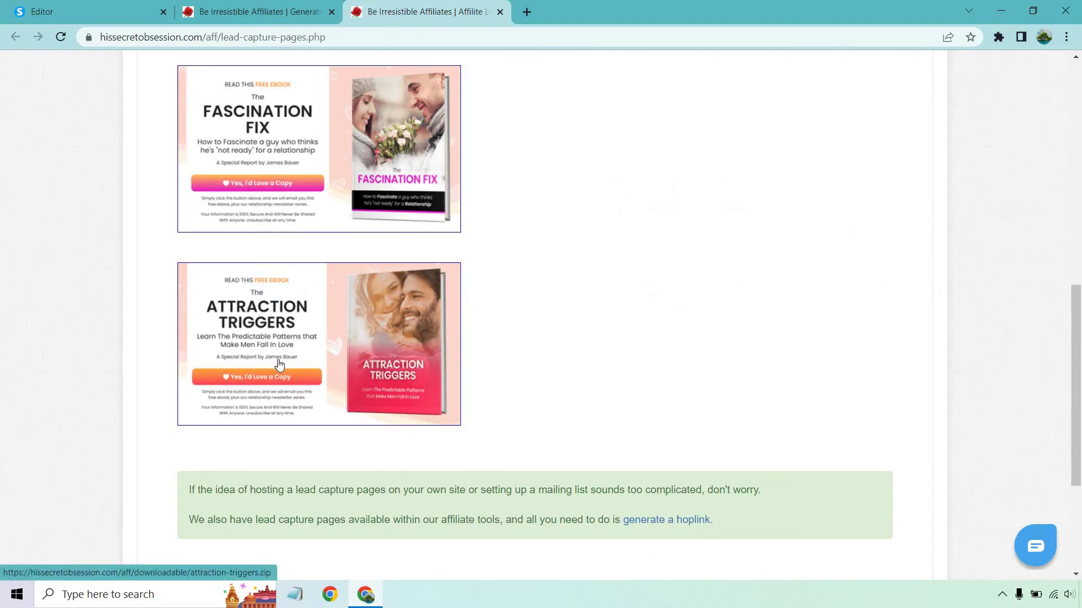
# Step: Delete the Lorem paragraph under the headline and start typing 'Enter Your Best Email Below' in the form box
pyautogui.click(119, 6)
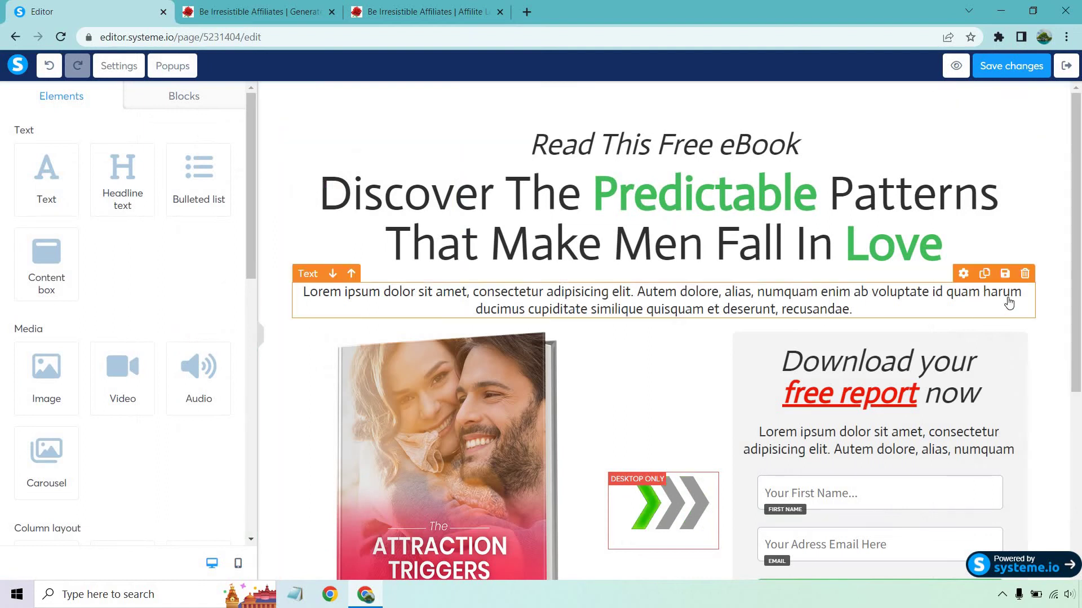
pyautogui.click(1025, 273)
pyautogui.click(609, 116)
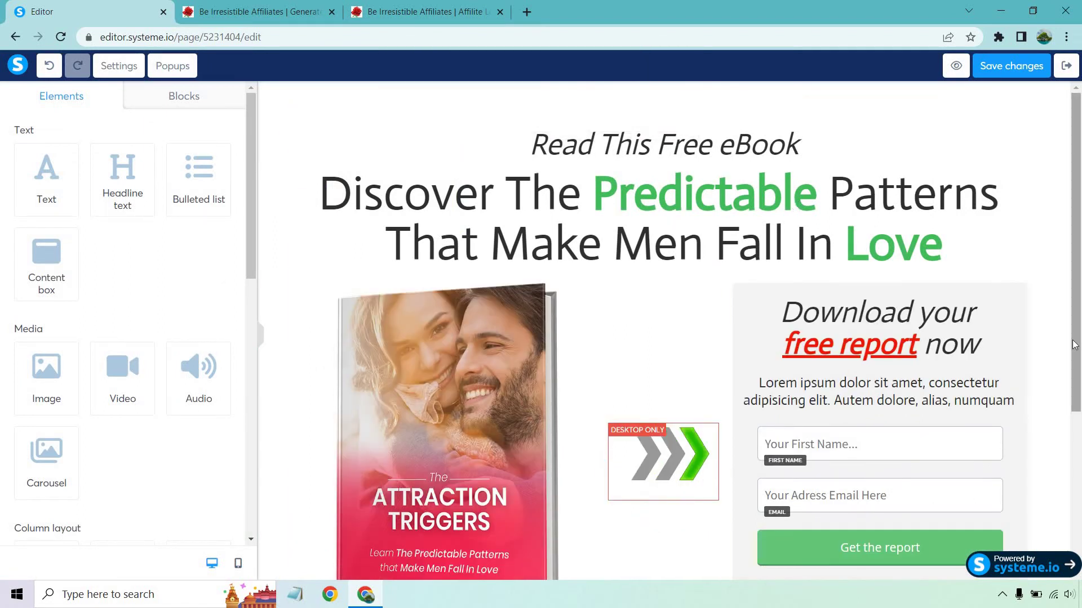
pyautogui.tripleClick(913, 396)
pyautogui.write('E')
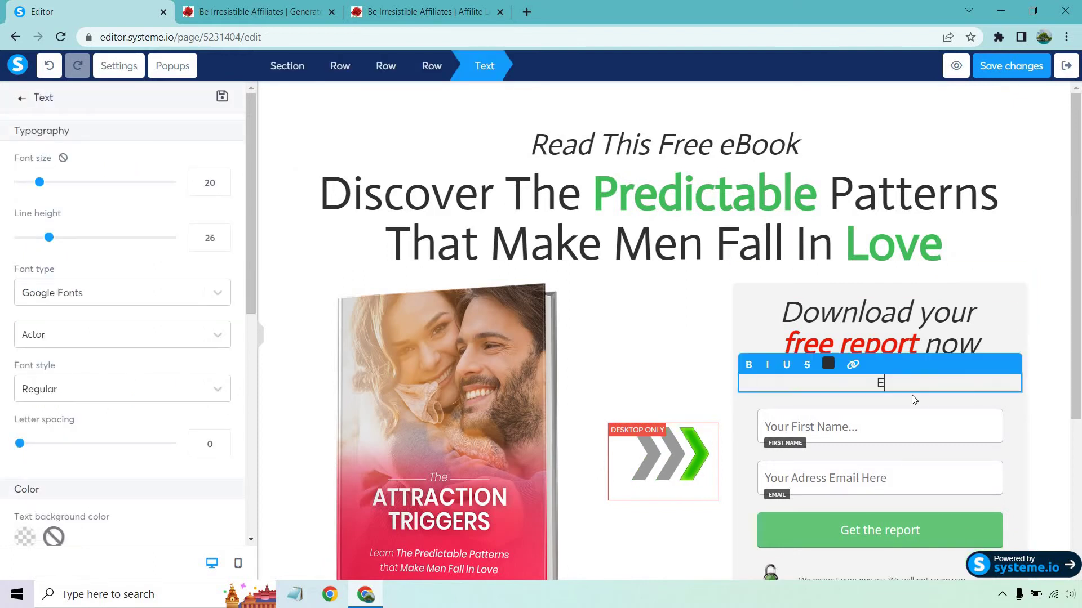
pyautogui.write('nter Yo')
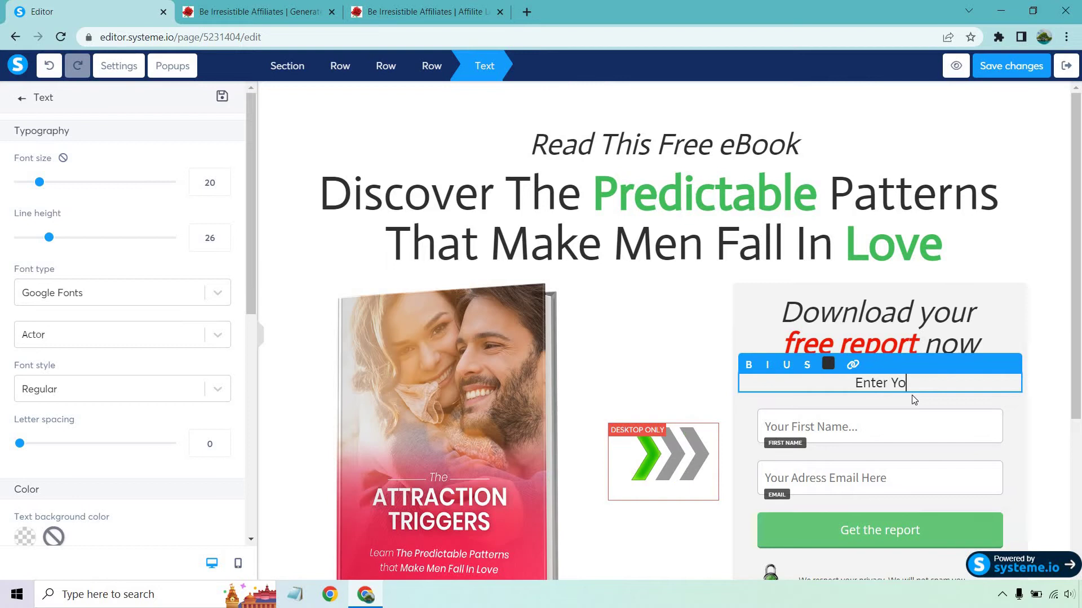
pyautogui.write('ur Best ')
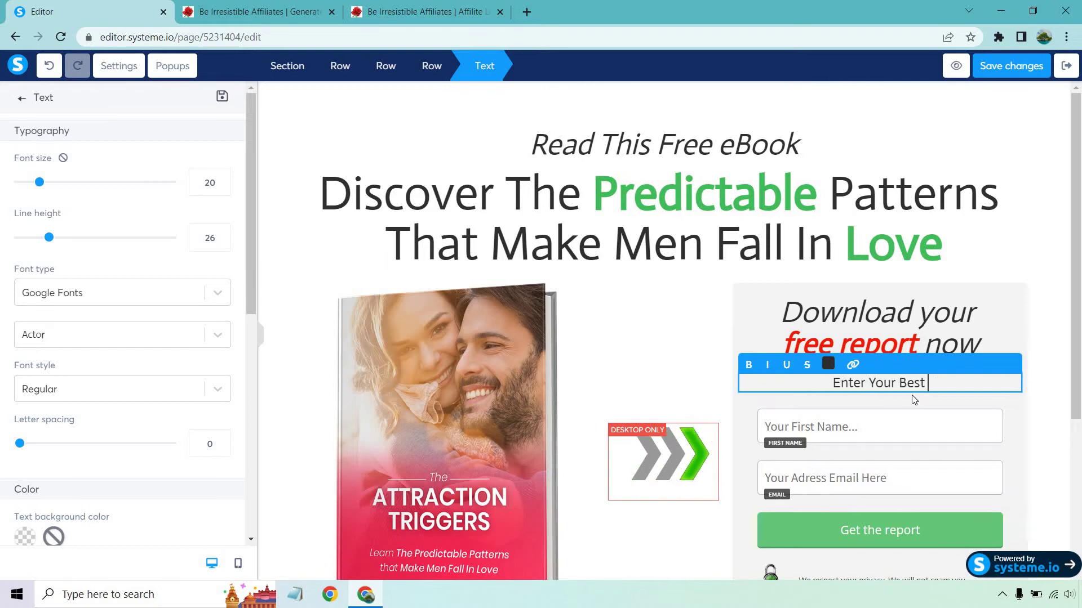
pyautogui.write('Email Below')
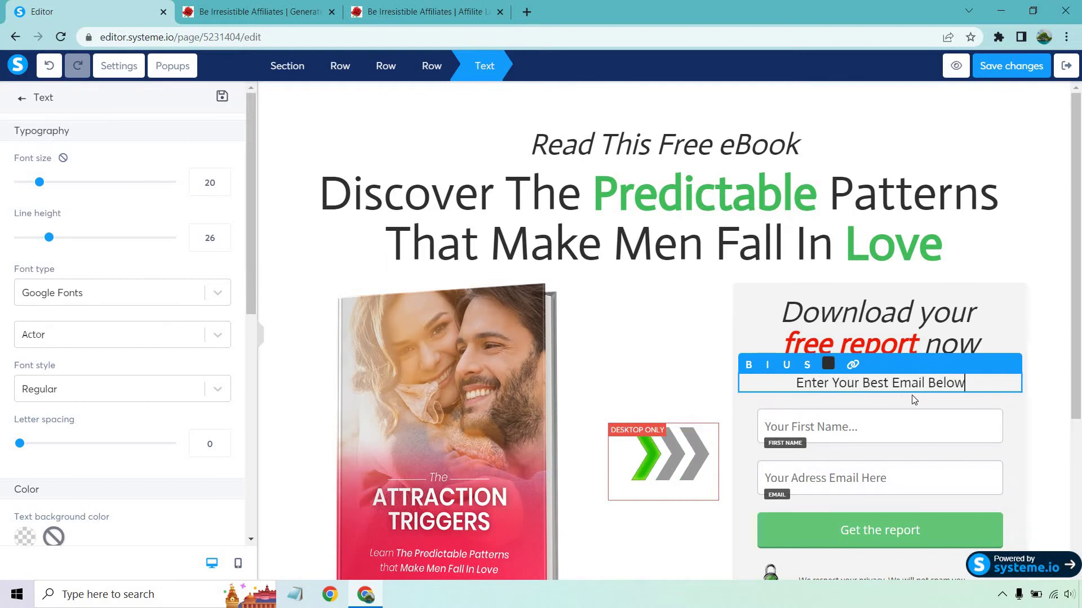
# Step: Finish the 'Enter Your Best Email Below' prompt and delete the First Name field, leaving only email
pyautogui.click(1046, 421)
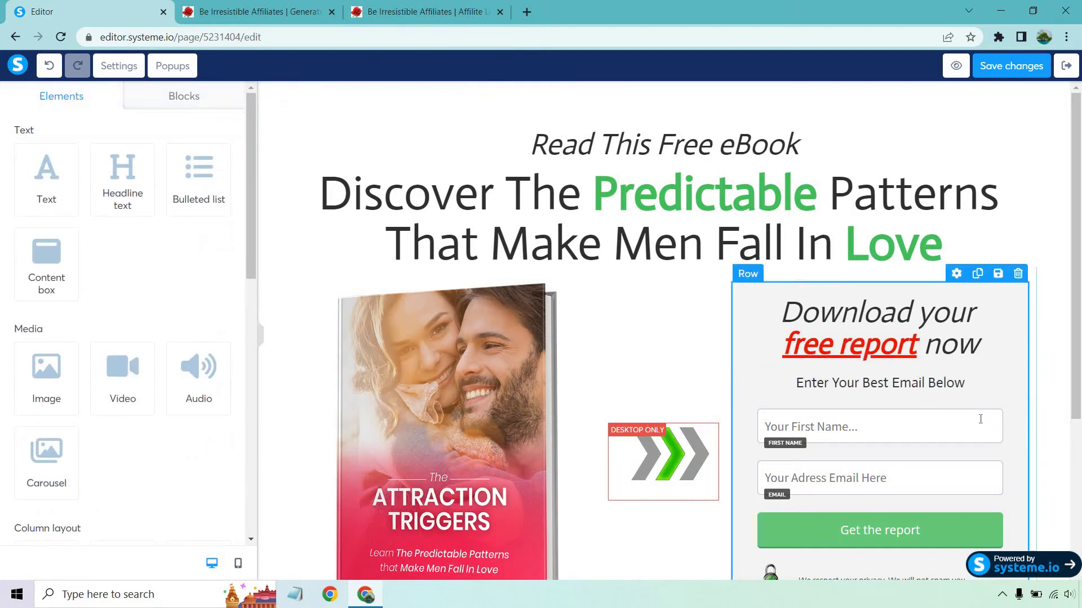
pyautogui.click(997, 403)
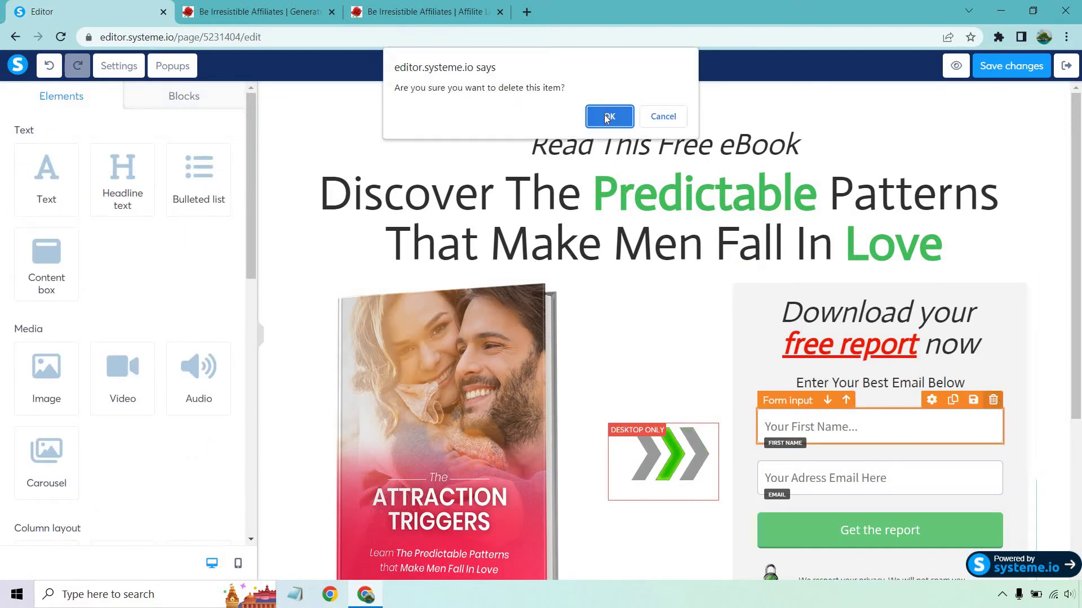
pyautogui.click(662, 118)
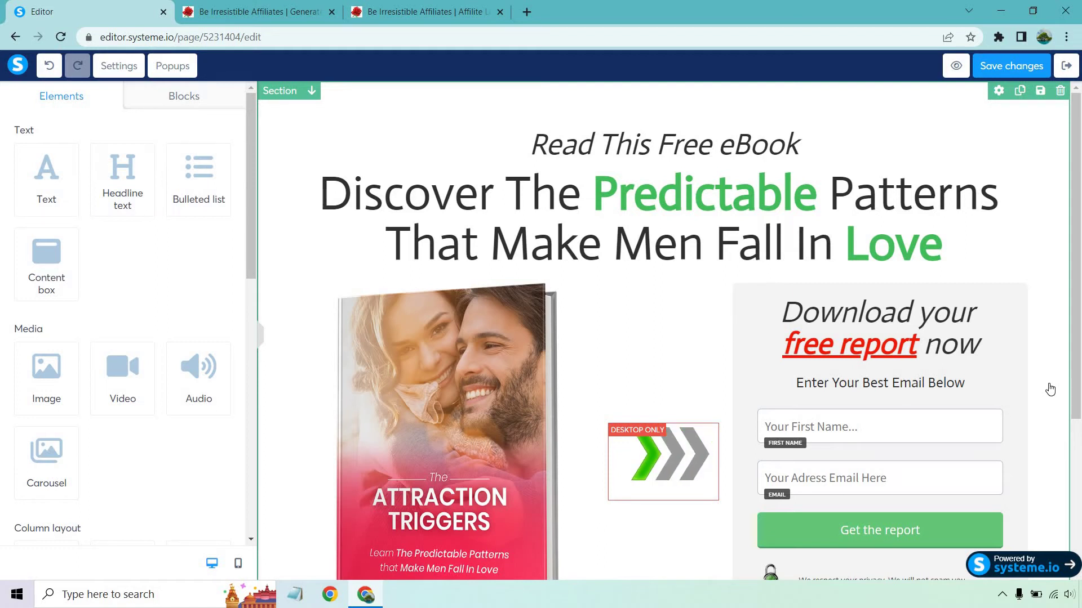
pyautogui.moveTo(992, 400)
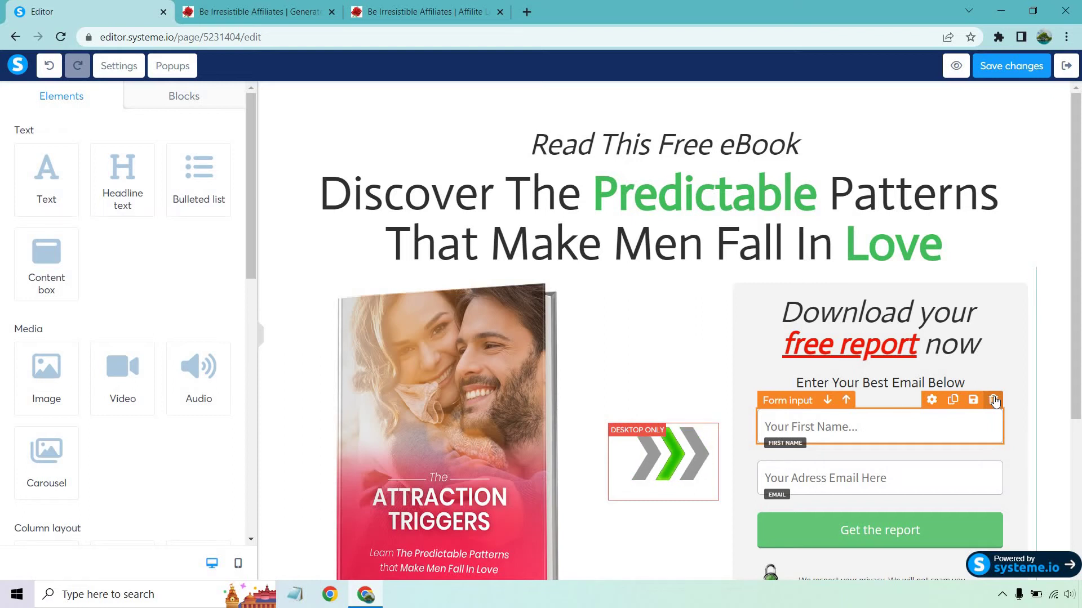
pyautogui.click(994, 400)
pyautogui.click(608, 115)
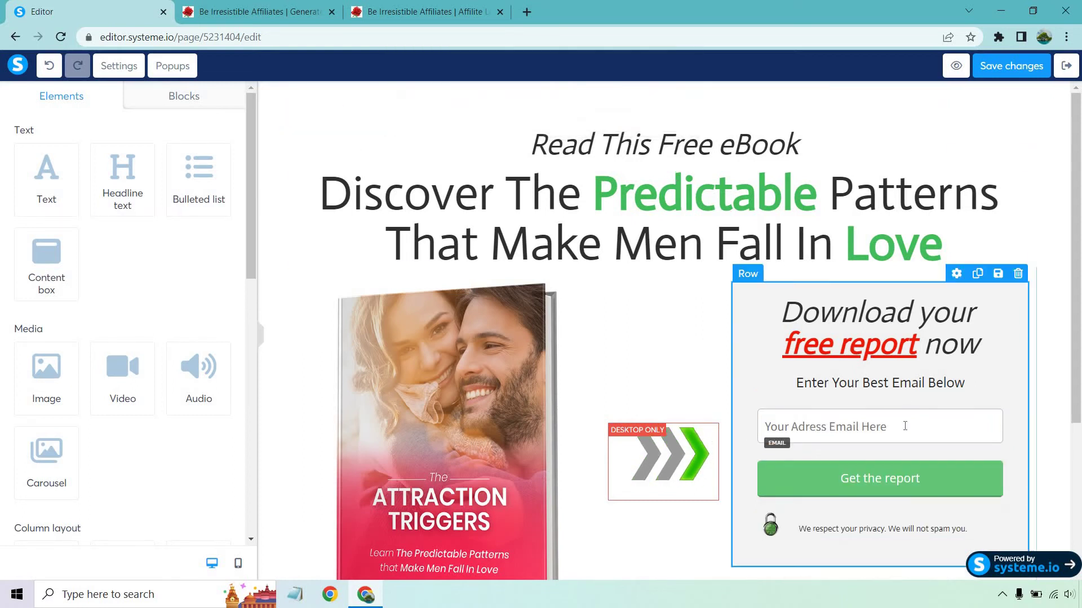
pyautogui.click(1047, 376)
pyautogui.click(915, 483)
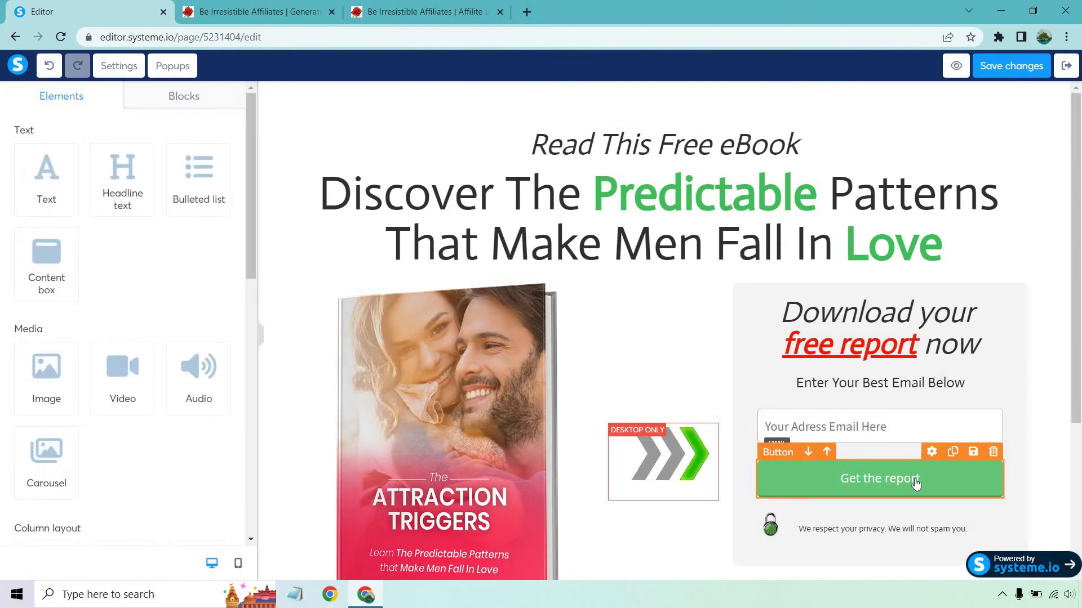
pyautogui.click(915, 482)
pyautogui.scroll(-5, 156, 283)
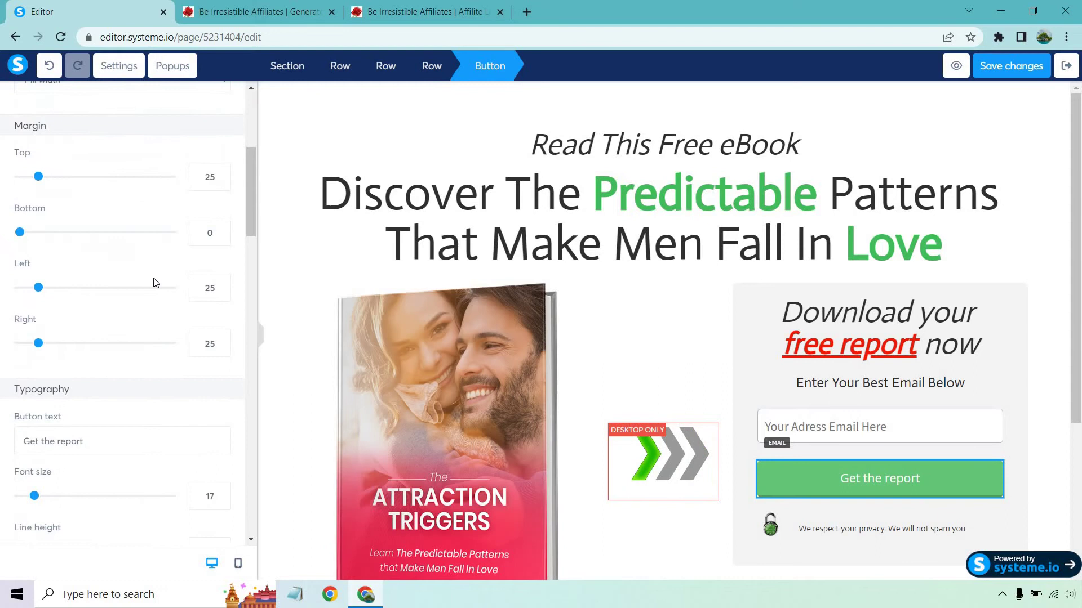
pyautogui.scroll(-3, 157, 283)
pyautogui.tripleClick(106, 297)
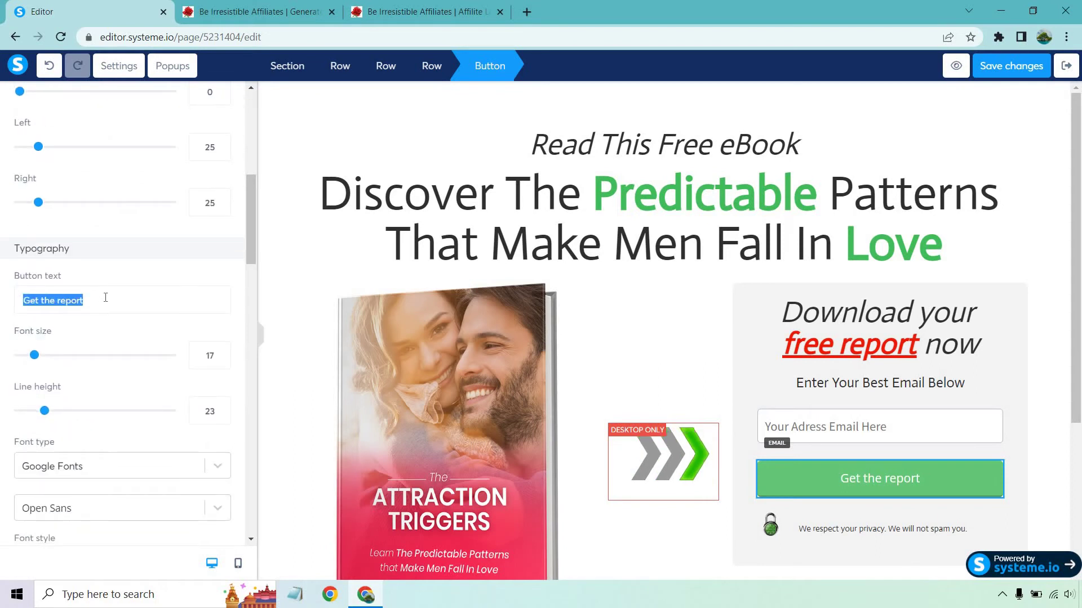
pyautogui.write('Get Instant ')
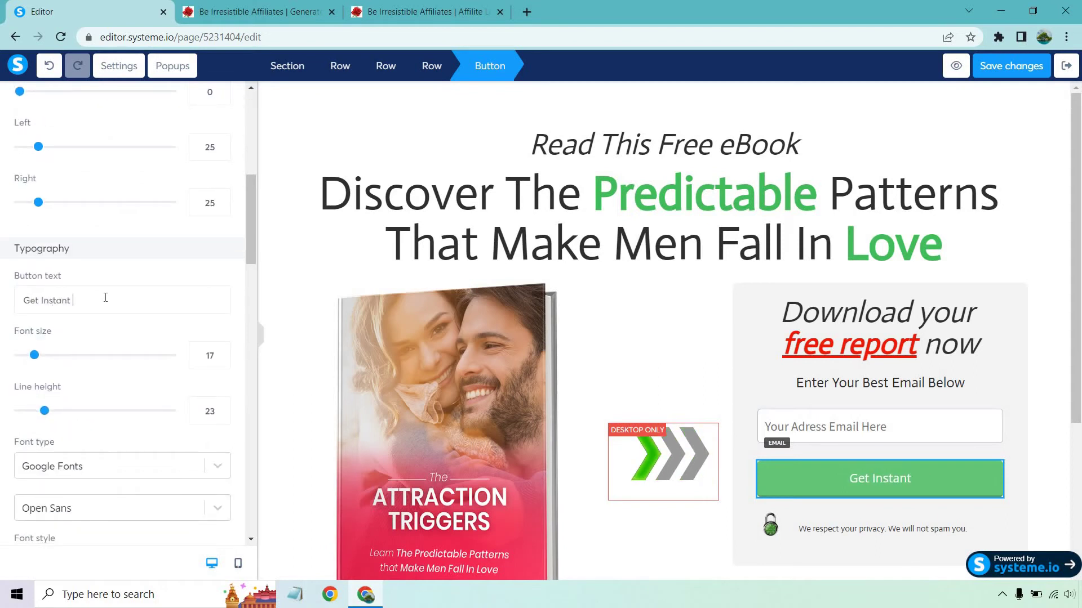
pyautogui.write('Access')
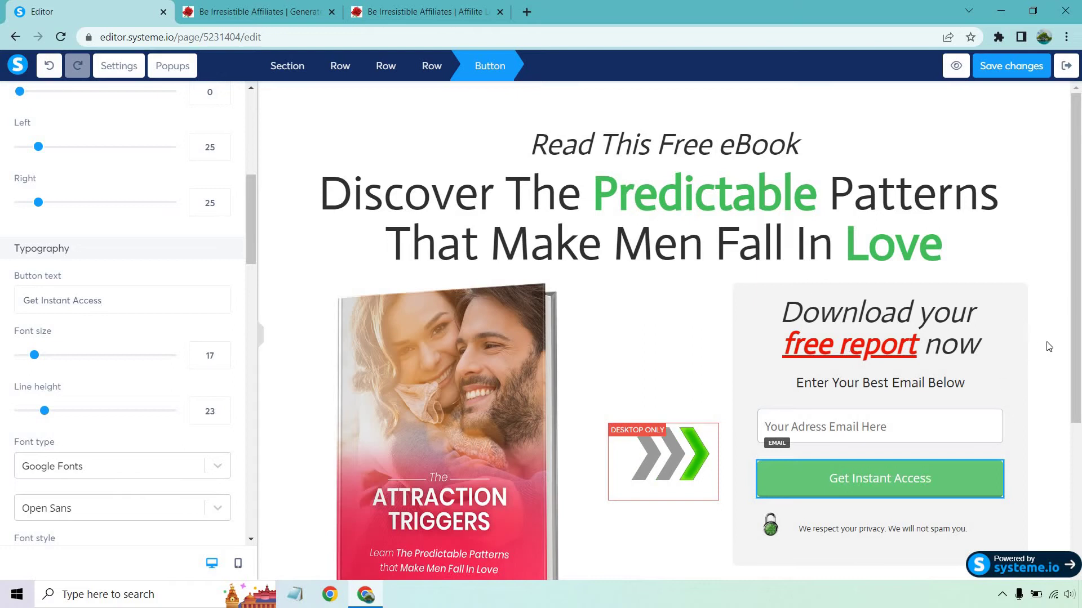
pyautogui.click(1049, 347)
pyautogui.scroll(-4, 1049, 345)
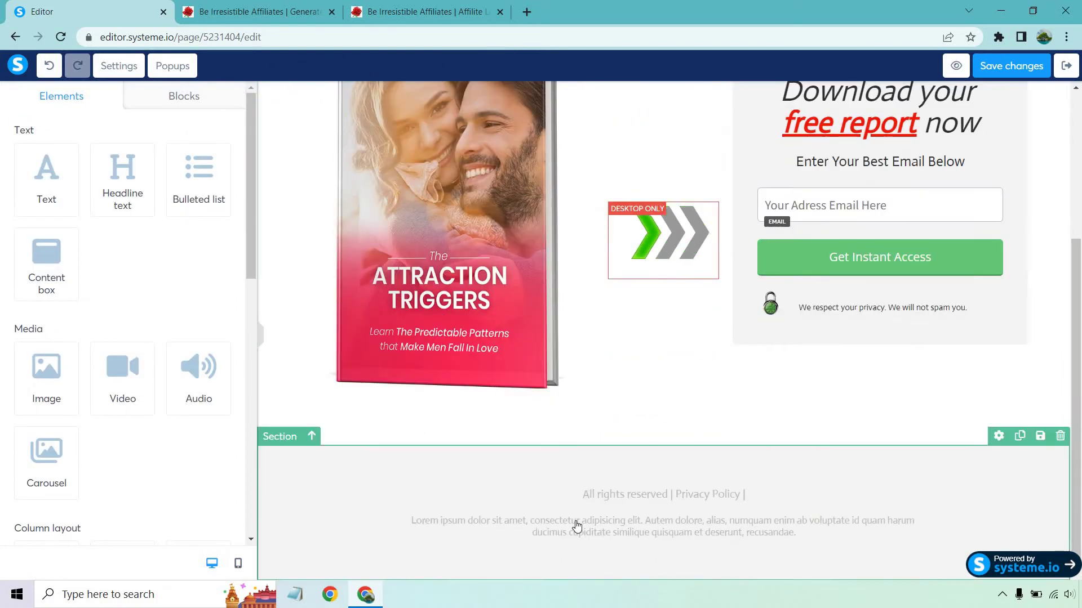
pyautogui.scroll(4, 717, 492)
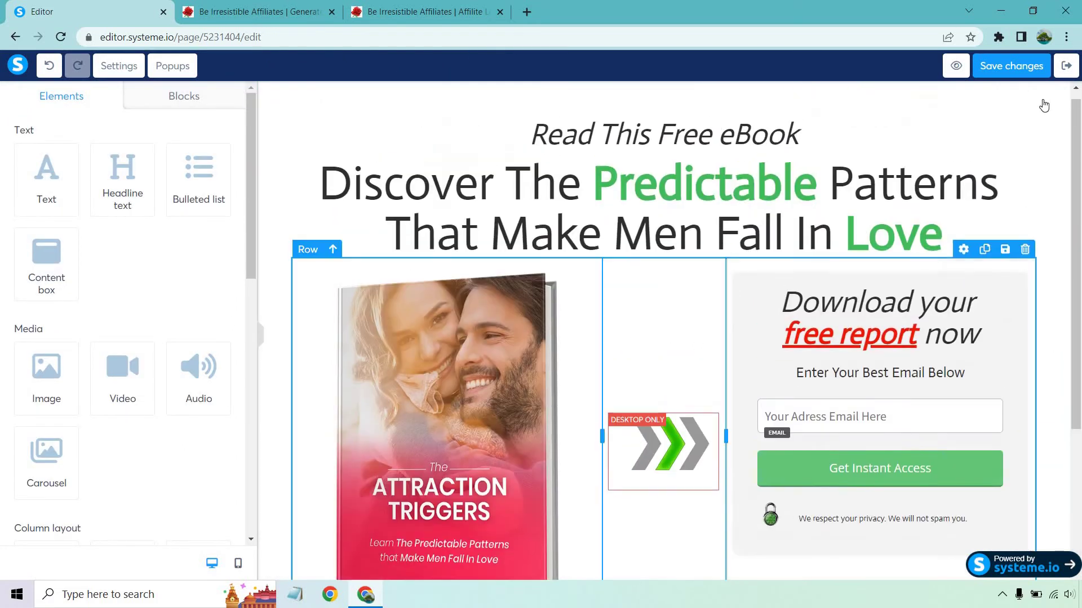
pyautogui.click(1022, 66)
# Step: Colour the headline word 'Predictable' pink with hex FC4061
pyautogui.click(667, 187)
pyautogui.moveTo(592, 186); pyautogui.dragTo(816, 177)
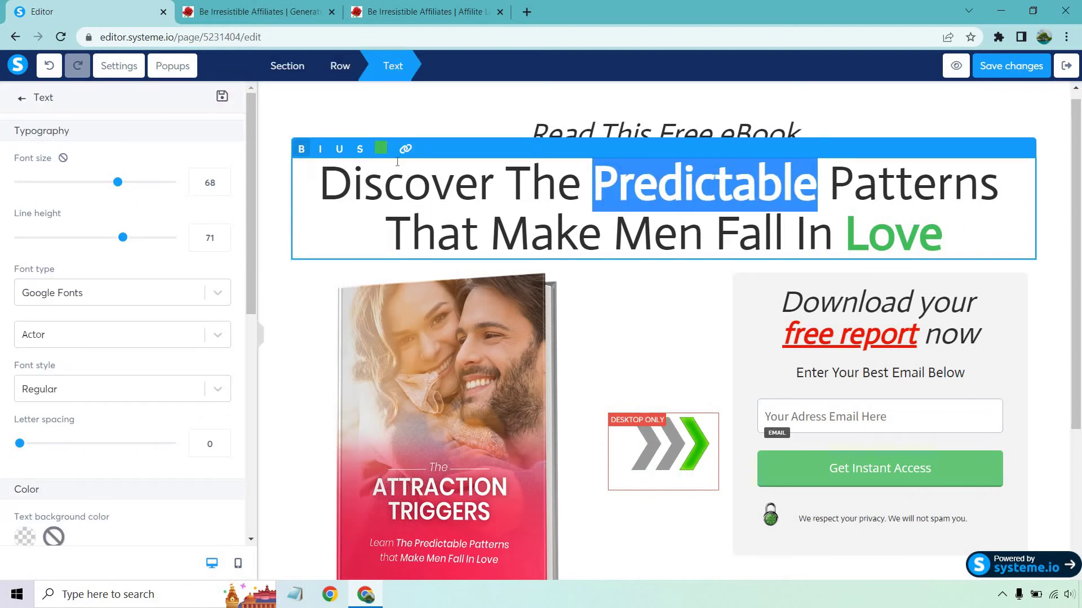
pyautogui.click(381, 149)
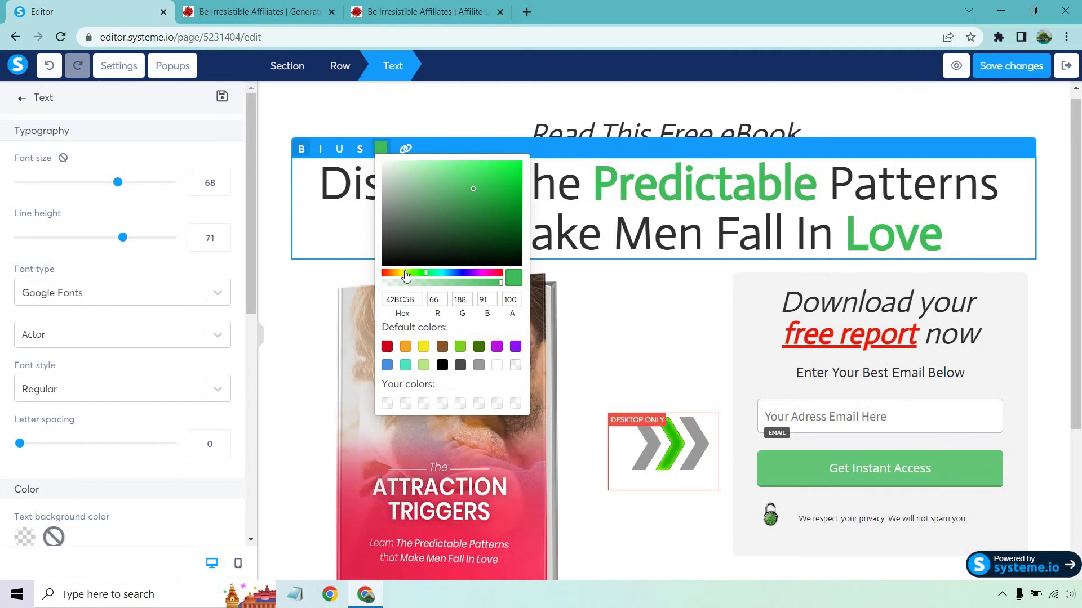
pyautogui.click(499, 273)
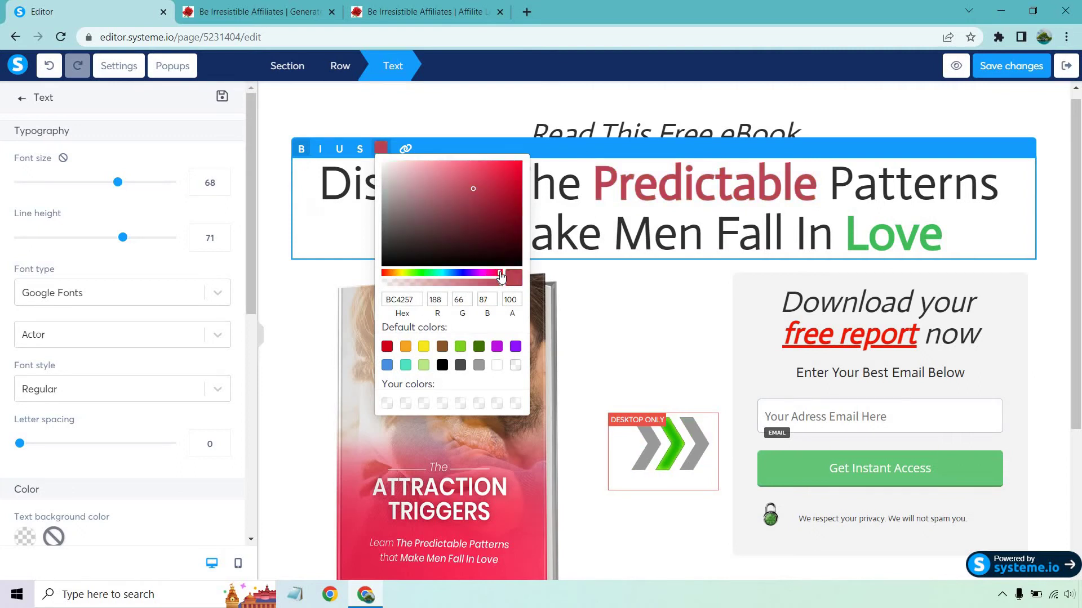
pyautogui.click(506, 211)
pyautogui.click(512, 164)
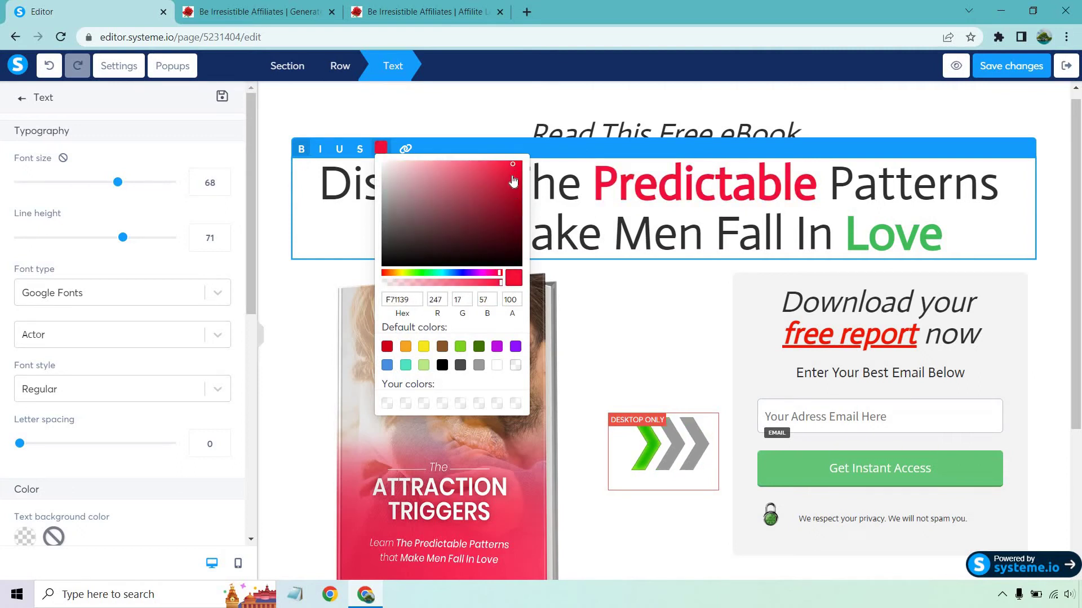
pyautogui.click(488, 163)
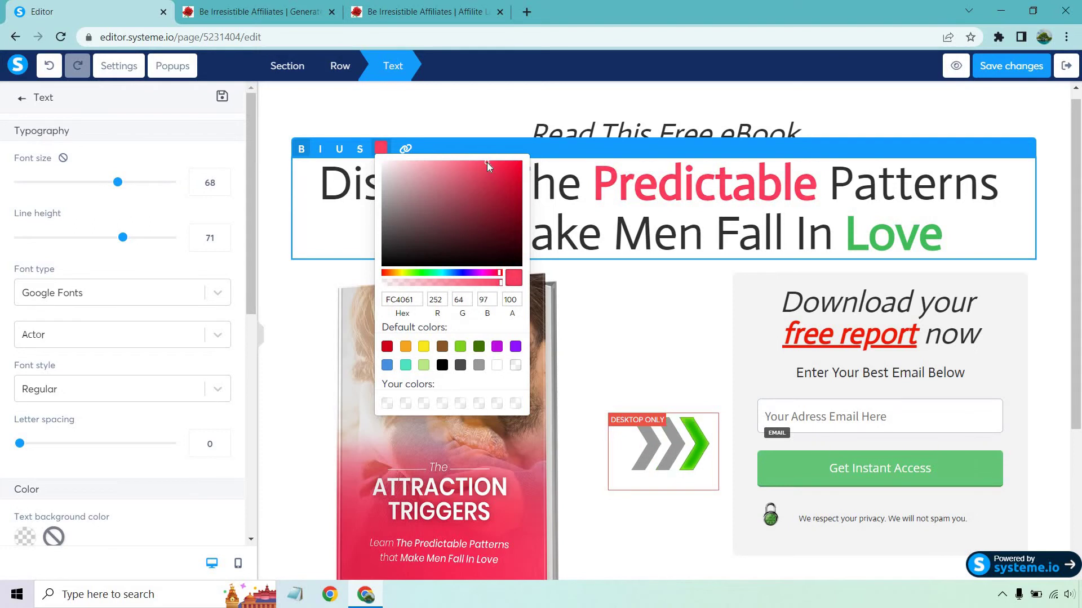
pyautogui.doubleClick(415, 296)
pyautogui.hotkey('ctrl', 'c')
pyautogui.click(1057, 234)
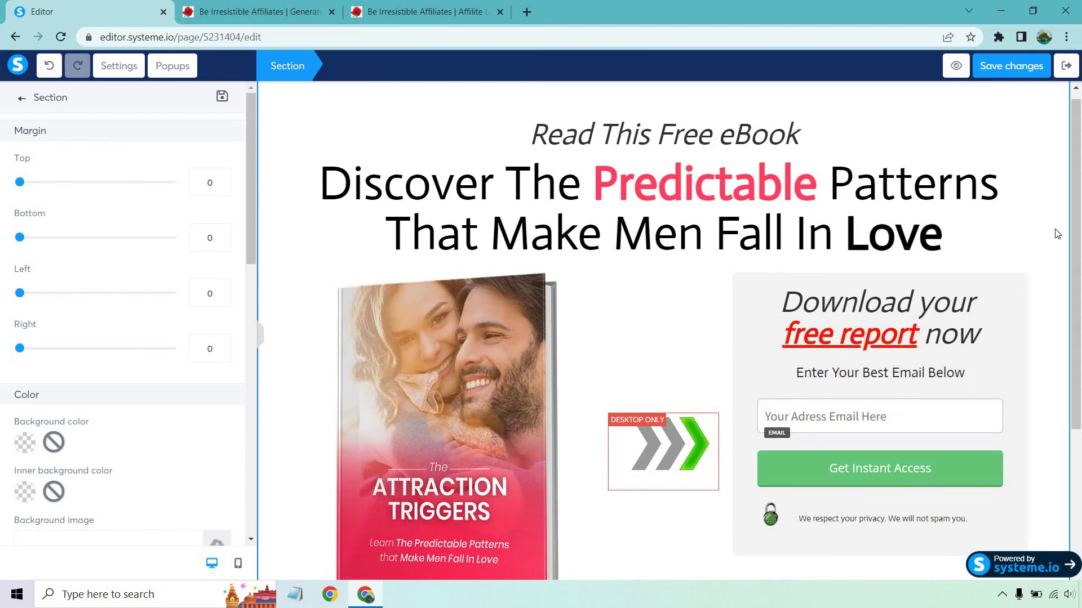
# Step: Colour the headline word 'Love' the same pink FC4061
pyautogui.click(879, 242)
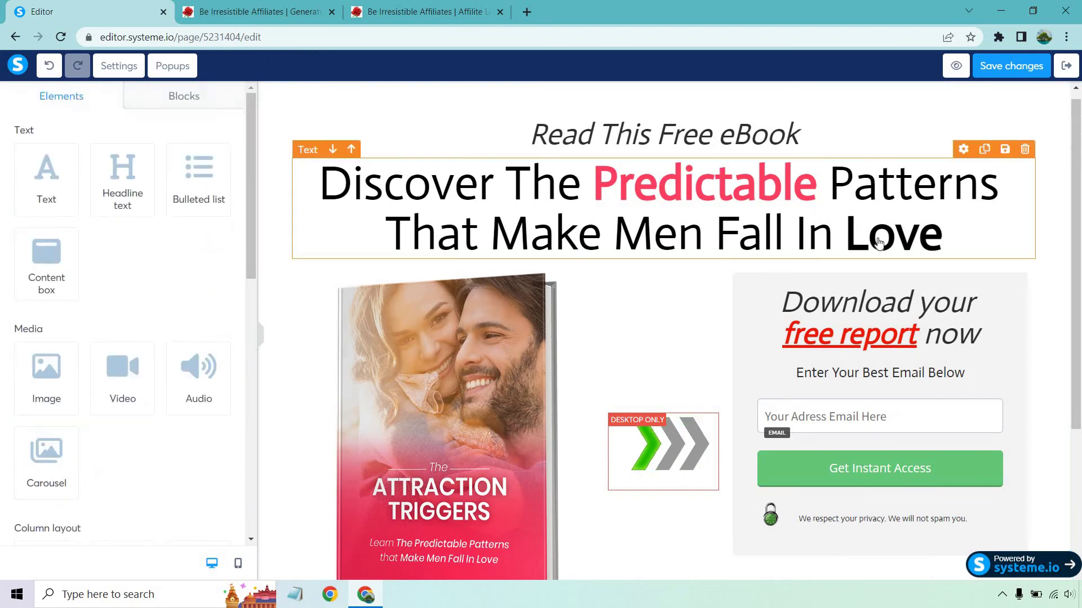
pyautogui.click(879, 242)
pyautogui.moveTo(845, 234); pyautogui.dragTo(941, 233)
pyautogui.click(389, 186)
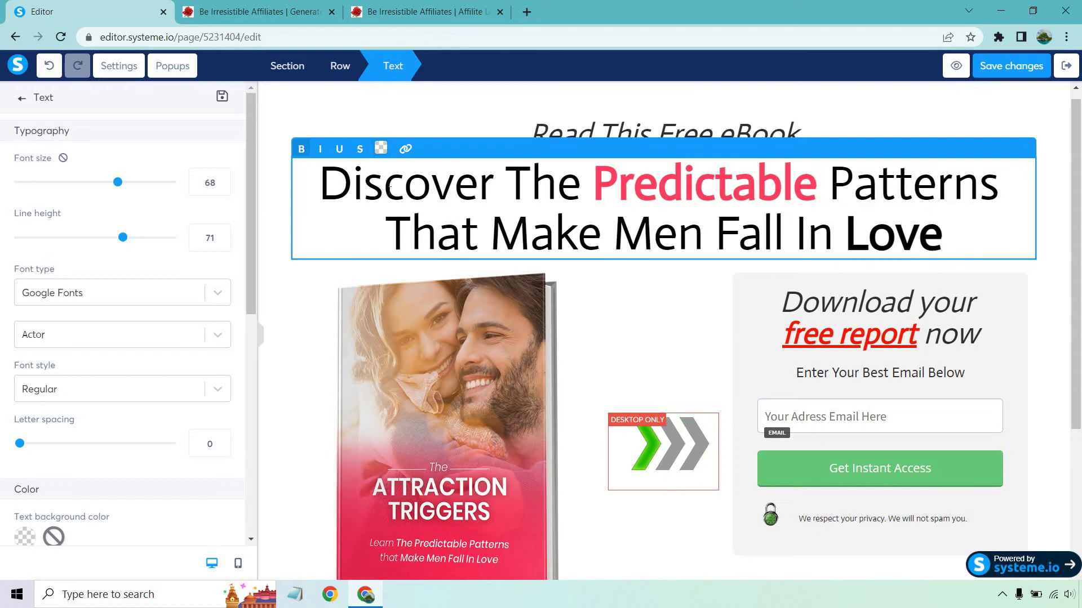
pyautogui.moveTo(845, 233); pyautogui.dragTo(941, 235)
pyautogui.click(381, 149)
pyautogui.doubleClick(409, 300)
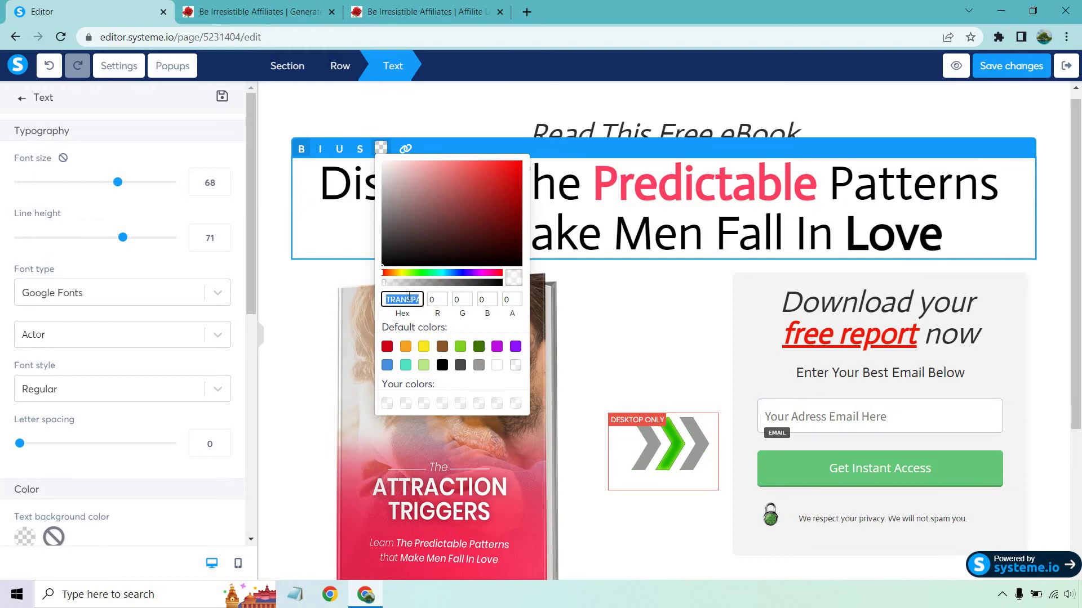
pyautogui.hotkey('ctrl', 'v')
pyautogui.click(1048, 298)
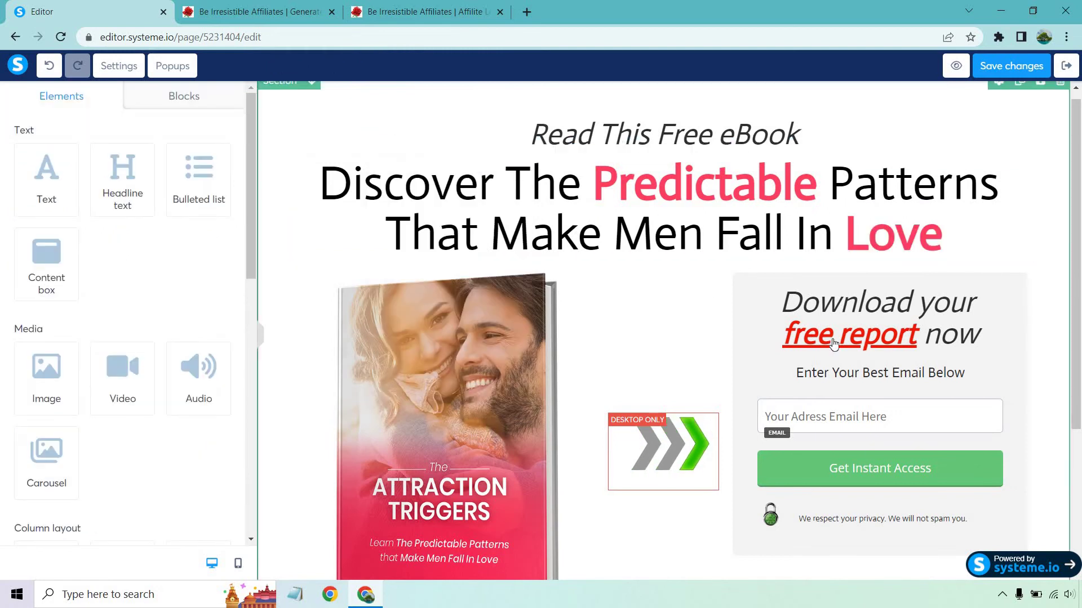
# Step: Change 'free report' in the form text from red ED1A07 to pink FC4061
pyautogui.click(793, 334)
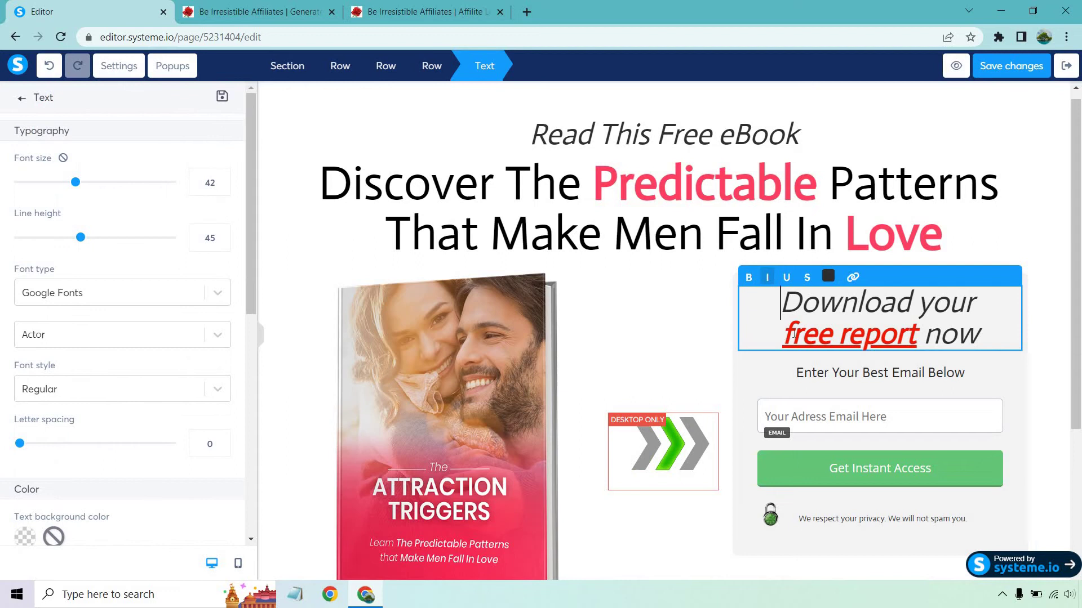
pyautogui.moveTo(785, 335); pyautogui.dragTo(917, 336)
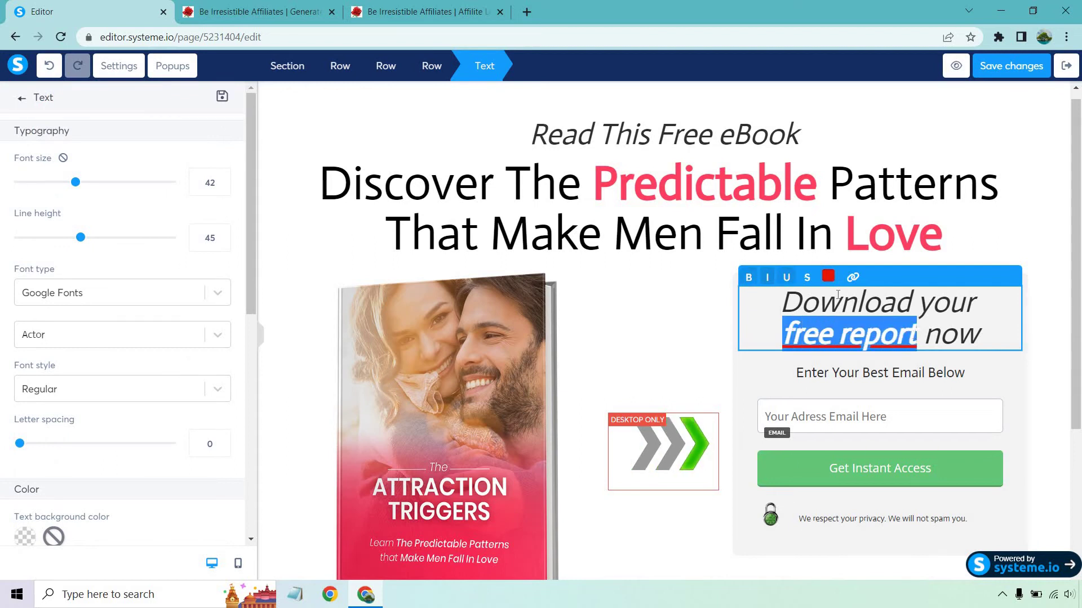
pyautogui.click(828, 277)
pyautogui.click(852, 427)
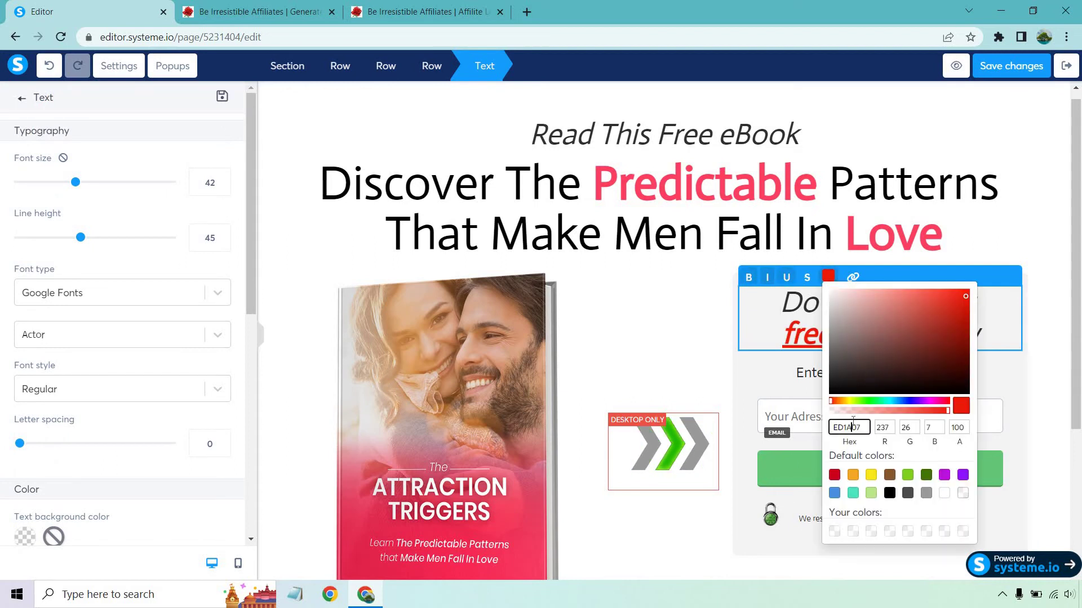
pyautogui.doubleClick(851, 427)
pyautogui.hotkey('ctrl', 'v')
pyautogui.click(1002, 440)
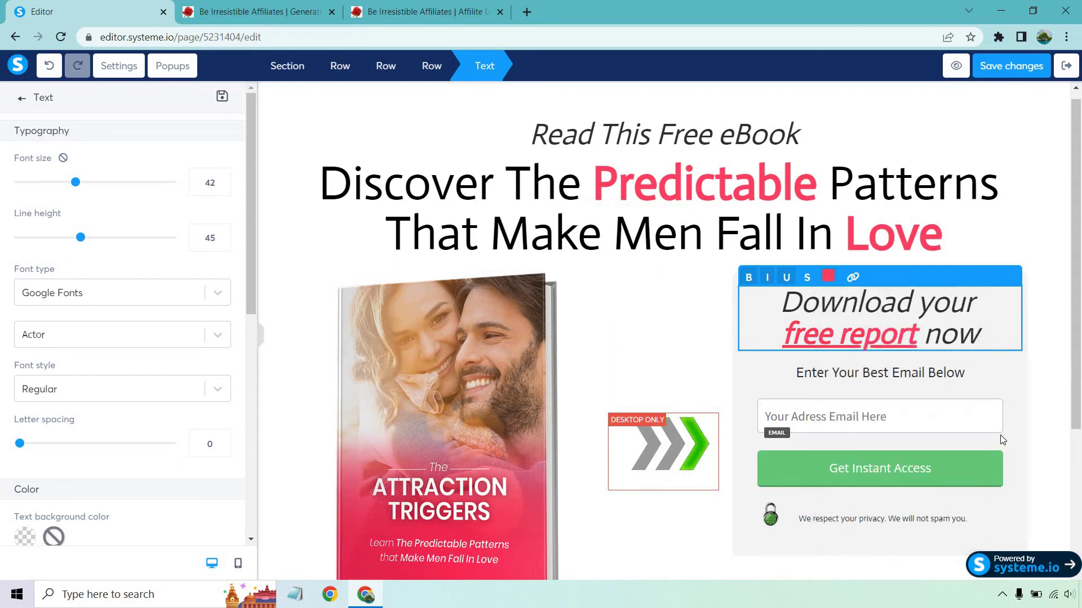
pyautogui.click(939, 468)
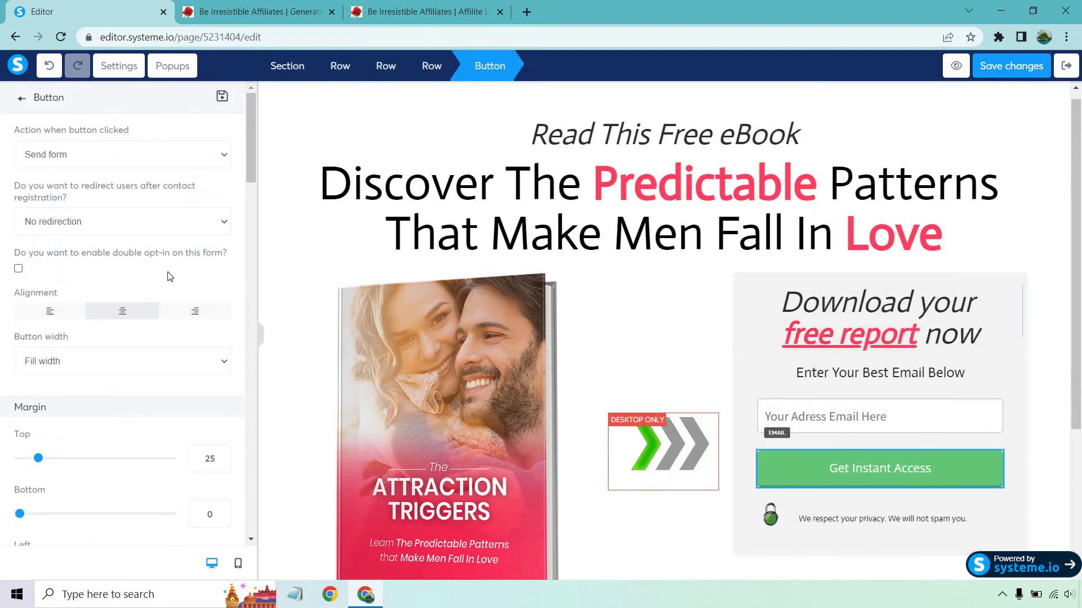
# Step: Set the Get Instant Access button's background from green 64C879 to pink FC4061
pyautogui.scroll(-10, 161, 243)
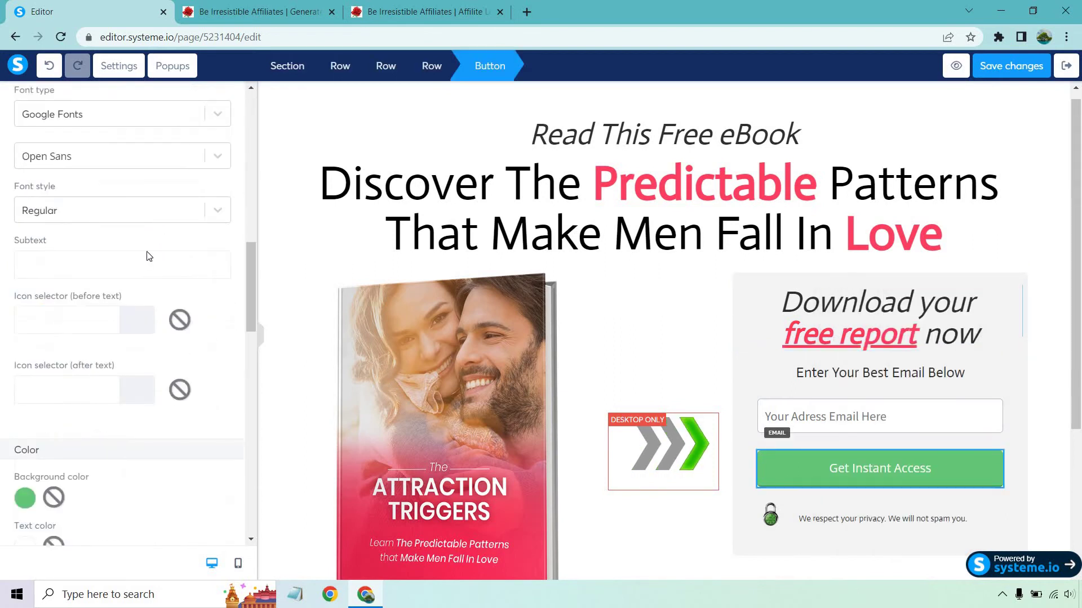
pyautogui.scroll(-3, 149, 257)
pyautogui.click(25, 357)
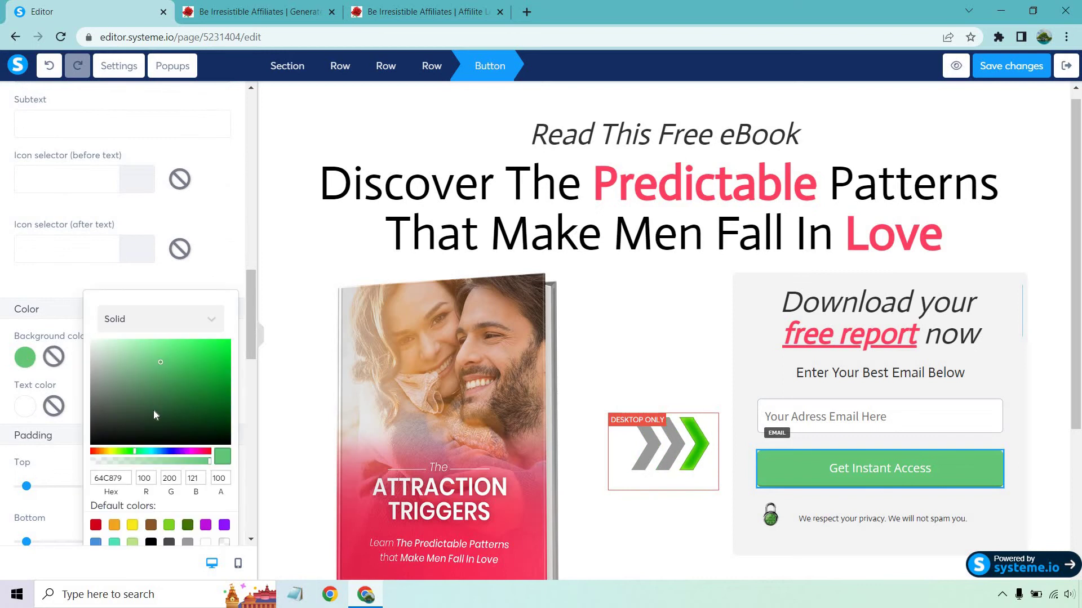
pyautogui.doubleClick(115, 478)
pyautogui.hotkey('ctrl', 'v')
pyautogui.click(1056, 349)
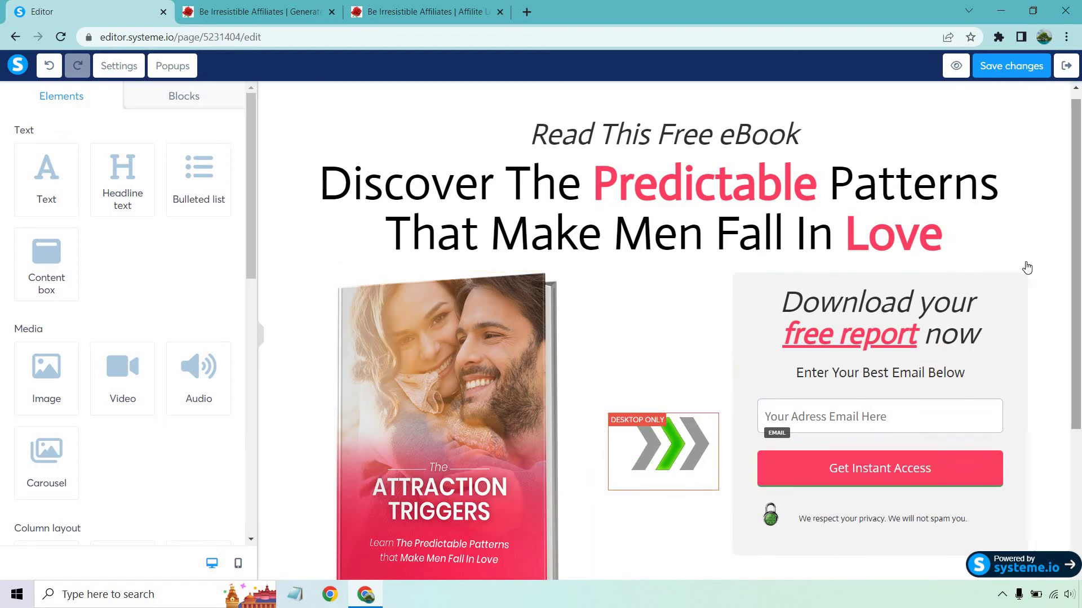
pyautogui.click(866, 108)
# Step: Set the page section's top padding from 40 to 0
pyautogui.press('Escape')
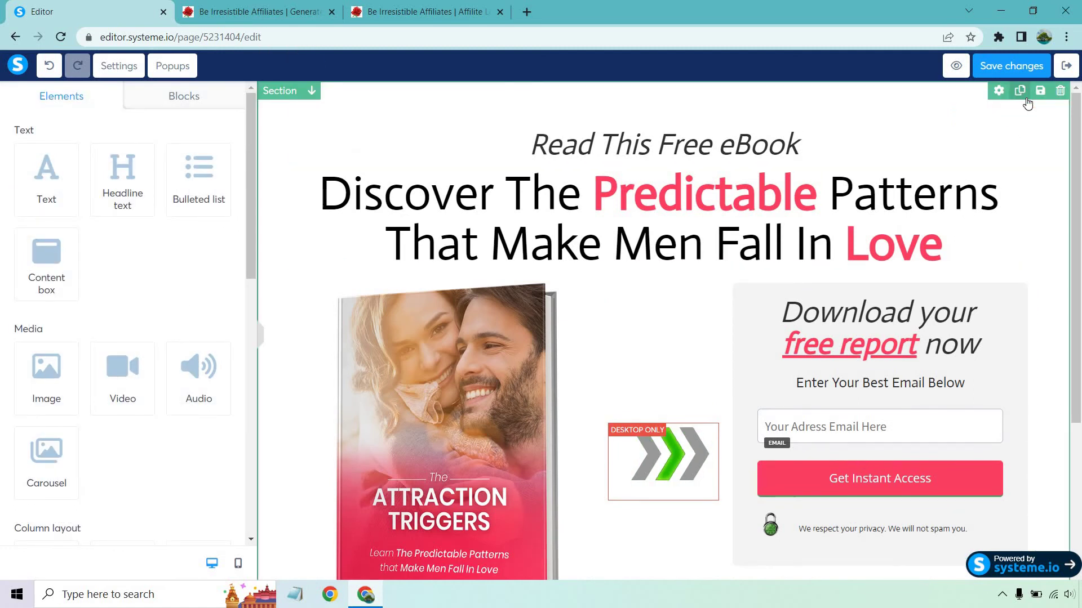
pyautogui.click(998, 90)
pyautogui.scroll(-3, 106, 270)
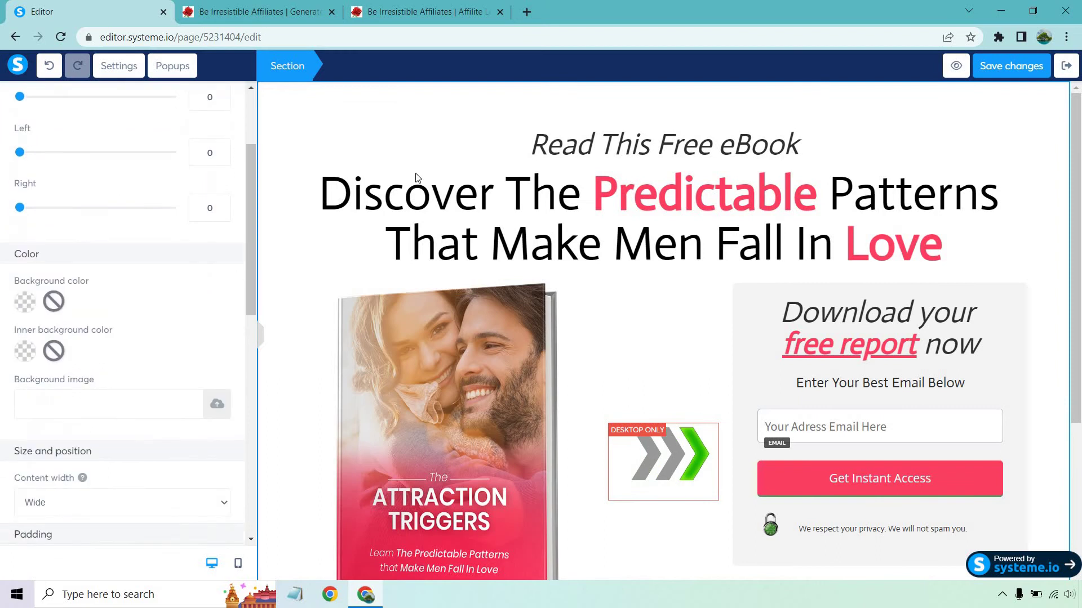
pyautogui.scroll(-4, 132, 283)
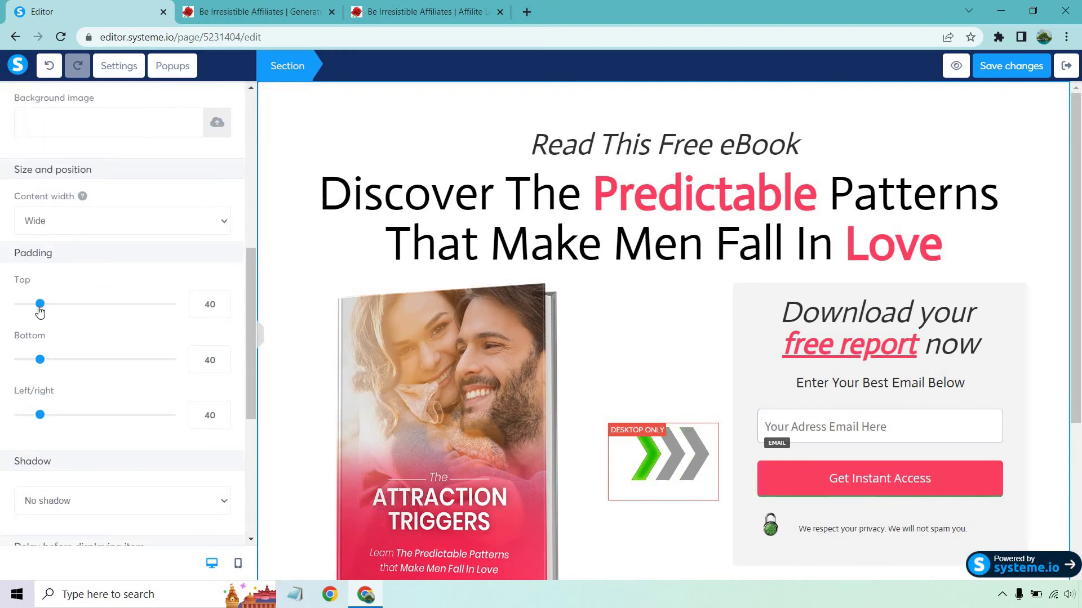
pyautogui.moveTo(38, 304); pyautogui.dragTo(10, 309)
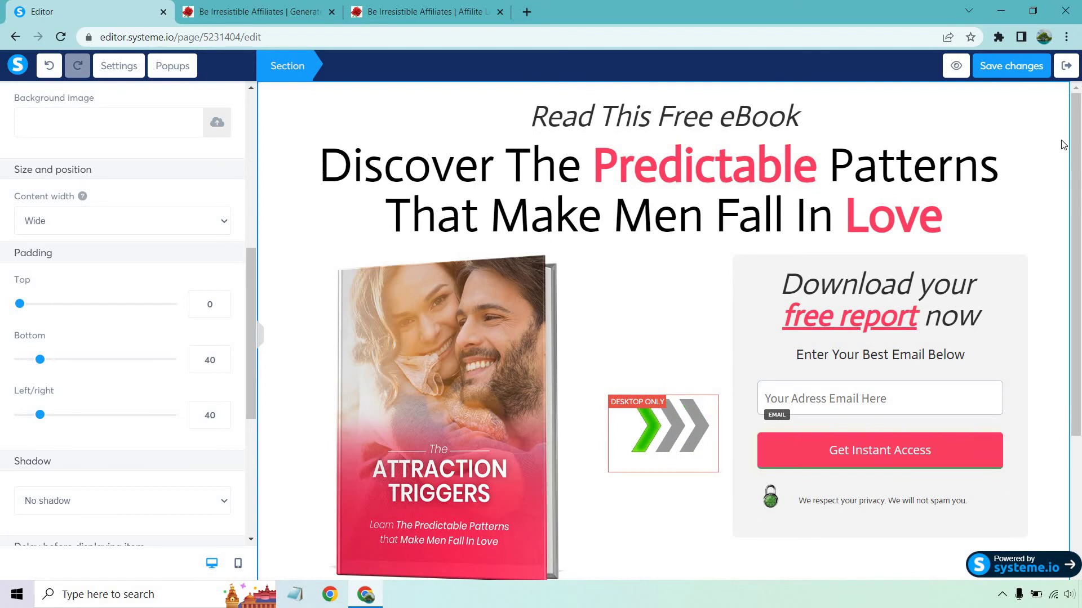
pyautogui.click(1065, 297)
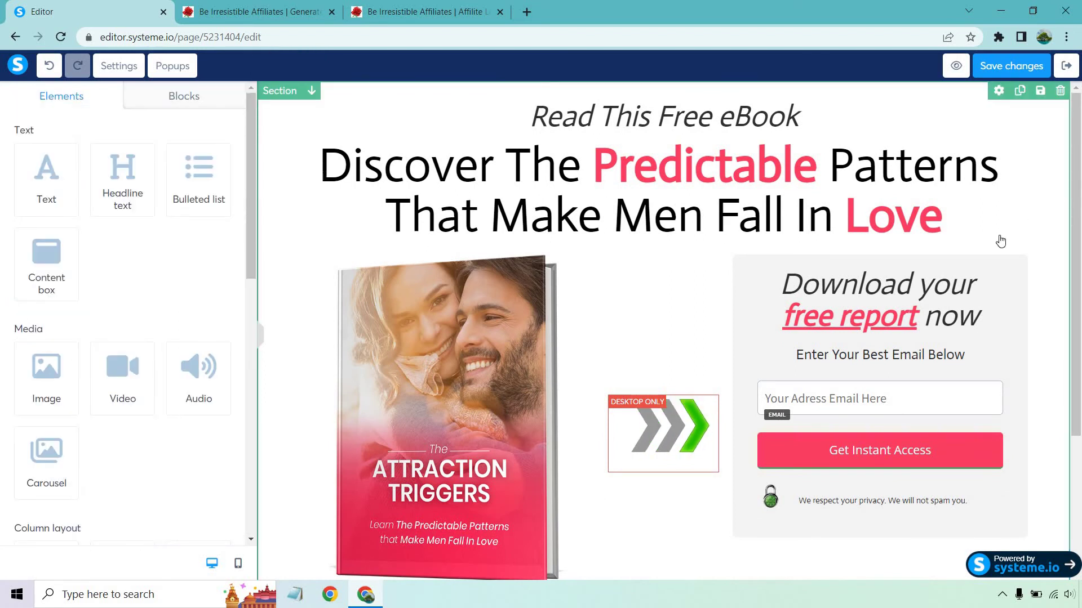
# Step: Open the finished squeeze page live in a new tab at its attraction URL
pyautogui.click(1065, 65)
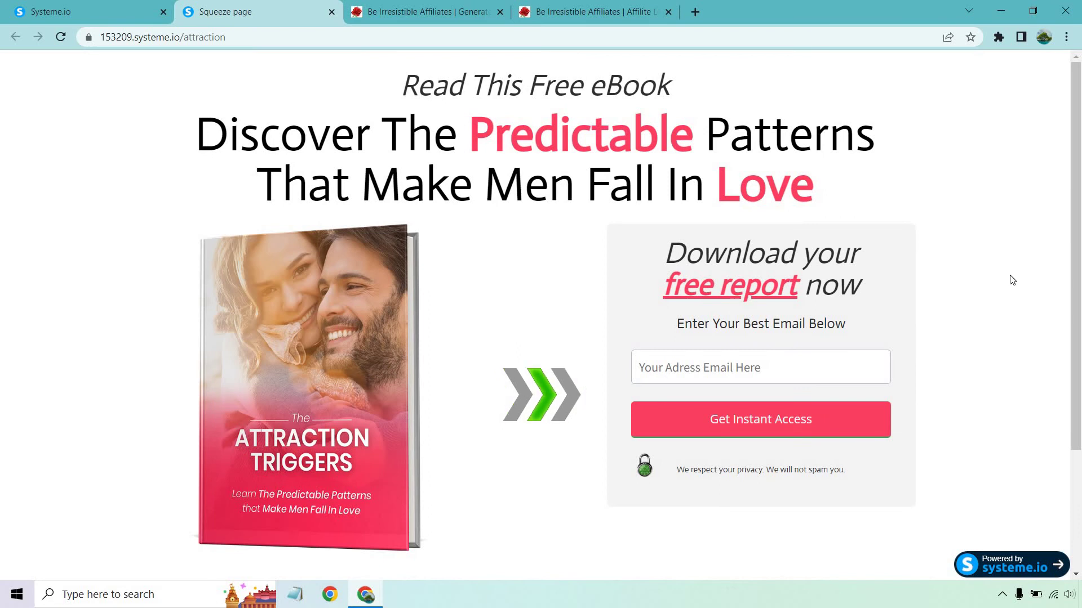